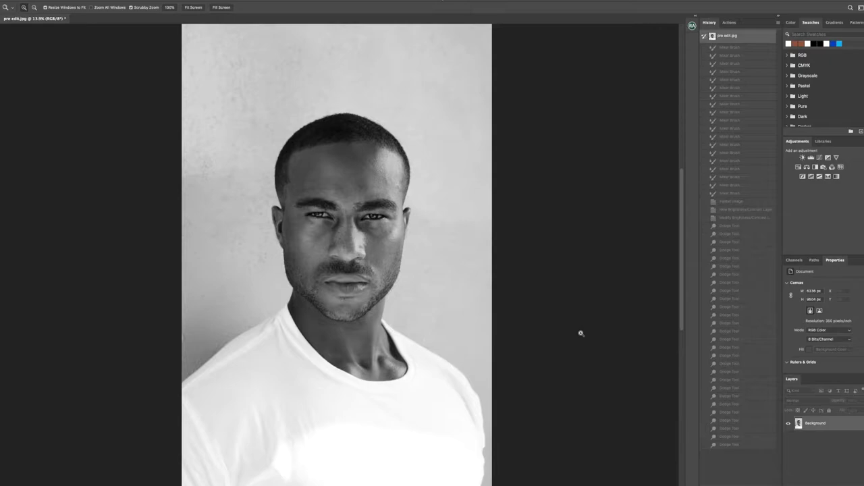
- Remove the small blemishes along the hairline at the top of the forehead with the Spot Healing Brush
{"action": "left_click_drag", "start_coordinate": [385, 227], "coordinate": [405, 213]}
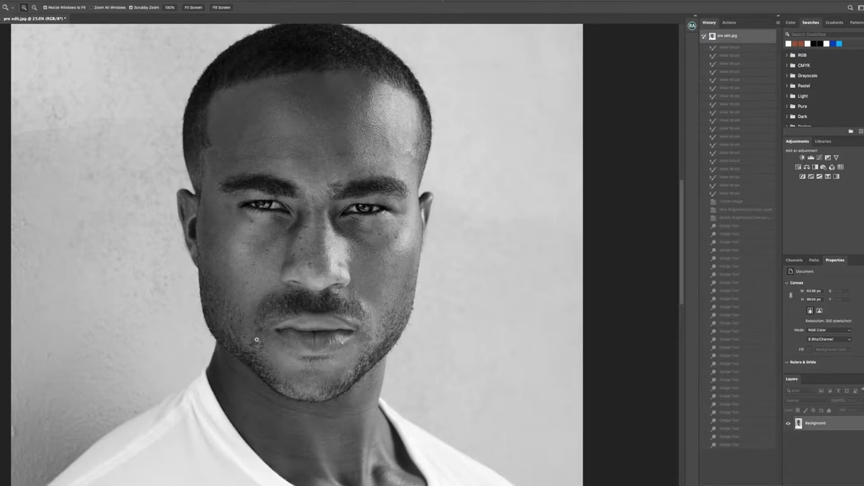
{"action": "left_click", "coordinate": [200, 10]}
{"action": "left_click_drag", "start_coordinate": [345, 227], "coordinate": [361, 215]}
{"action": "left_click", "coordinate": [2, 93]}
{"action": "key", "text": "z"}
{"action": "left_click", "coordinate": [349, 110]}
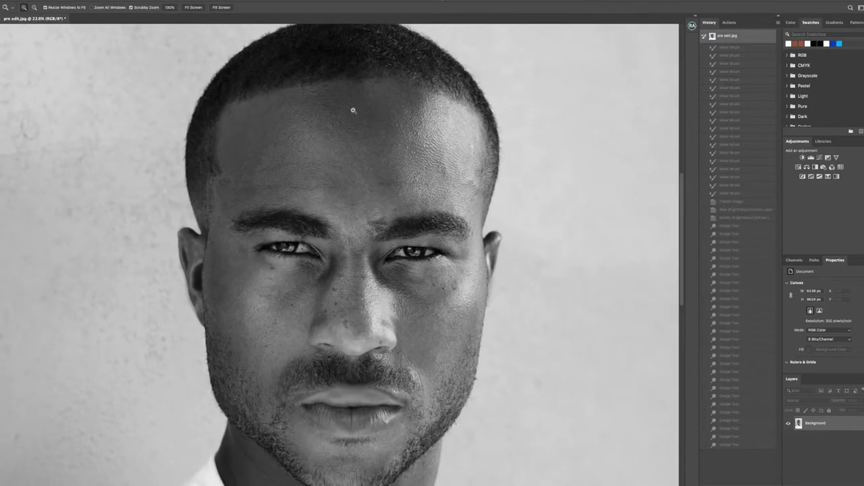
{"action": "key", "text": "j"}
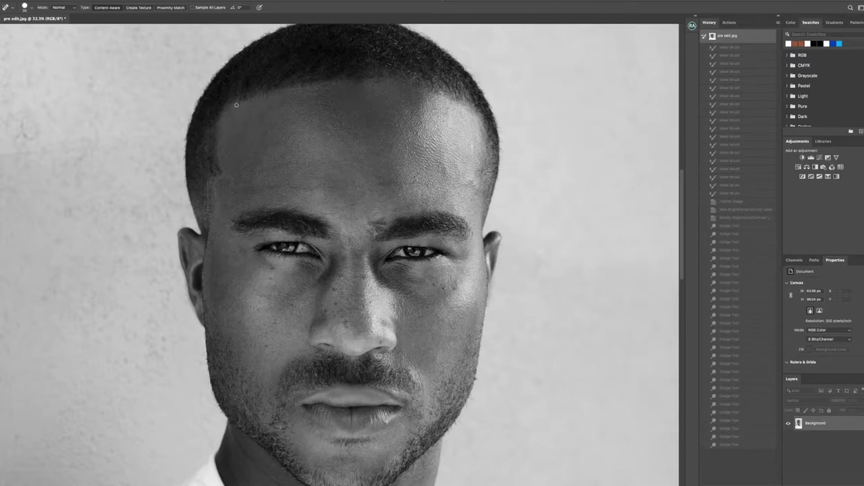
{"action": "left_click_drag", "start_coordinate": [236, 105], "coordinate": [242, 99]}
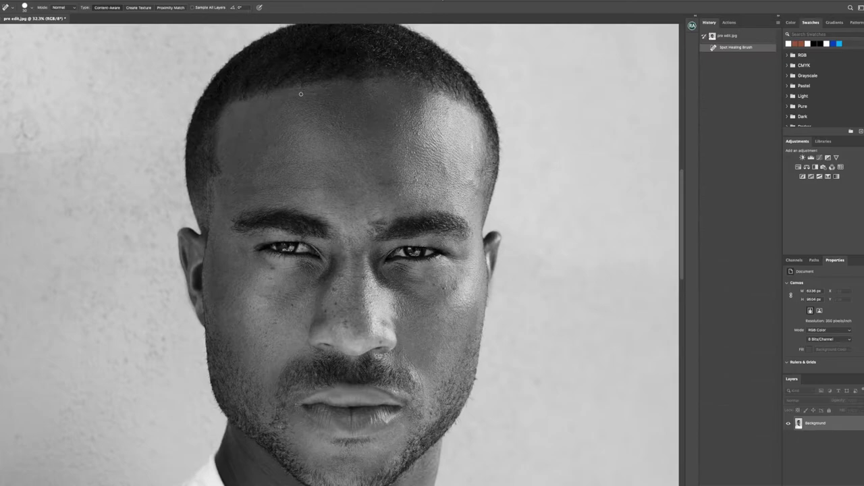
{"action": "left_click", "coordinate": [302, 92]}
{"action": "left_click", "coordinate": [305, 90]}
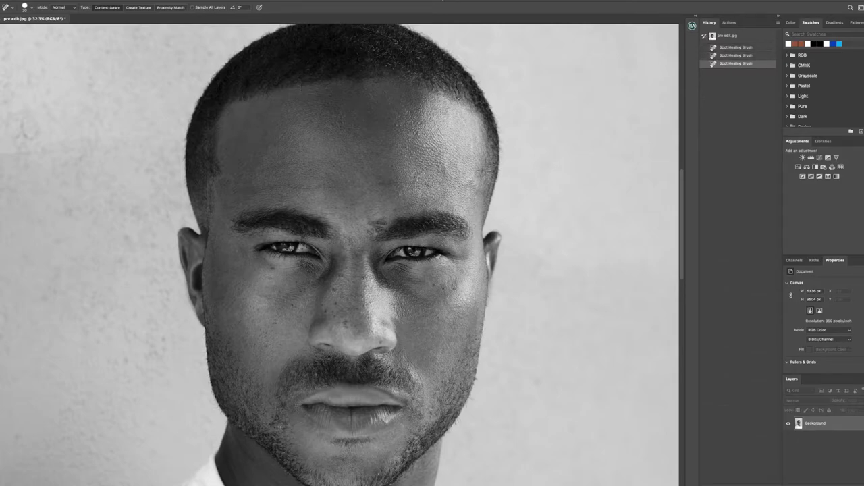
{"action": "left_click", "coordinate": [373, 87]}
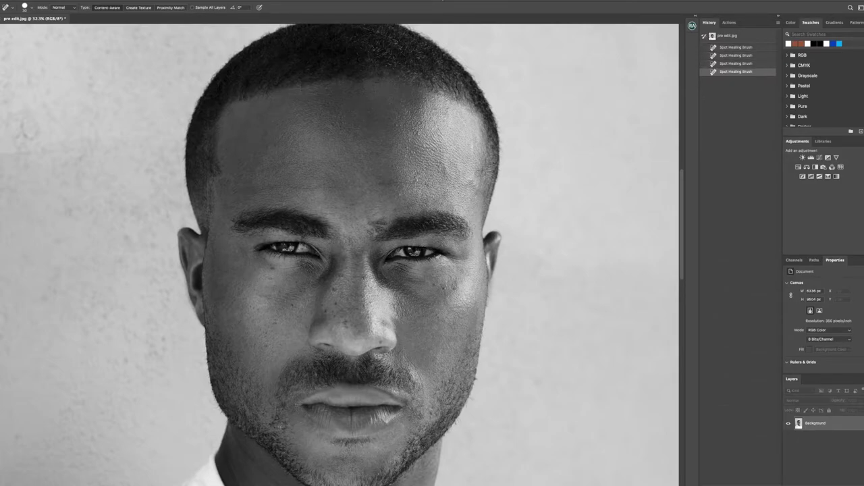
- Heal the spots on the brightly lit side of the forehead and smooth the crease above the eyebrows
{"action": "left_click", "coordinate": [415, 134]}
{"action": "left_click", "coordinate": [421, 136]}
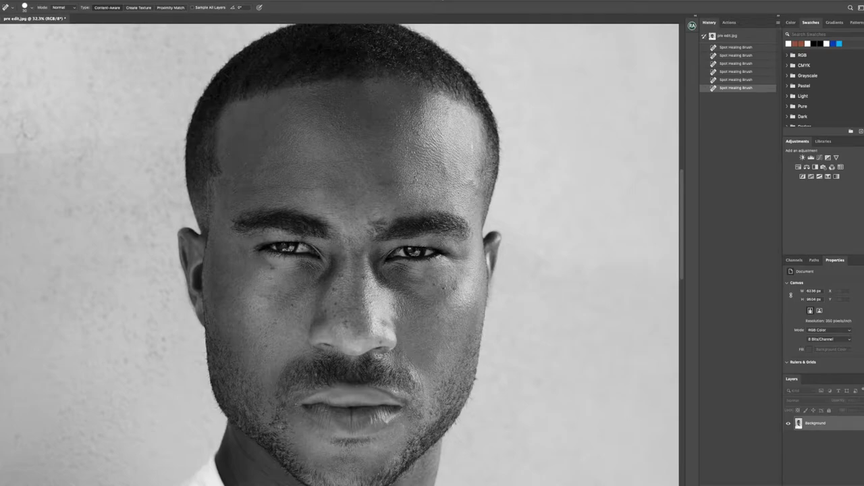
{"action": "left_click", "coordinate": [423, 148]}
{"action": "left_click", "coordinate": [424, 146]}
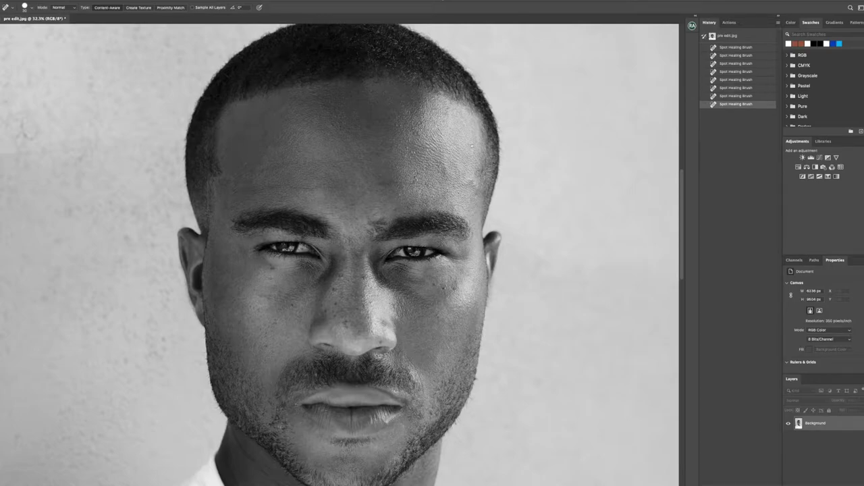
{"action": "left_click", "coordinate": [472, 147]}
{"action": "left_click", "coordinate": [398, 196]}
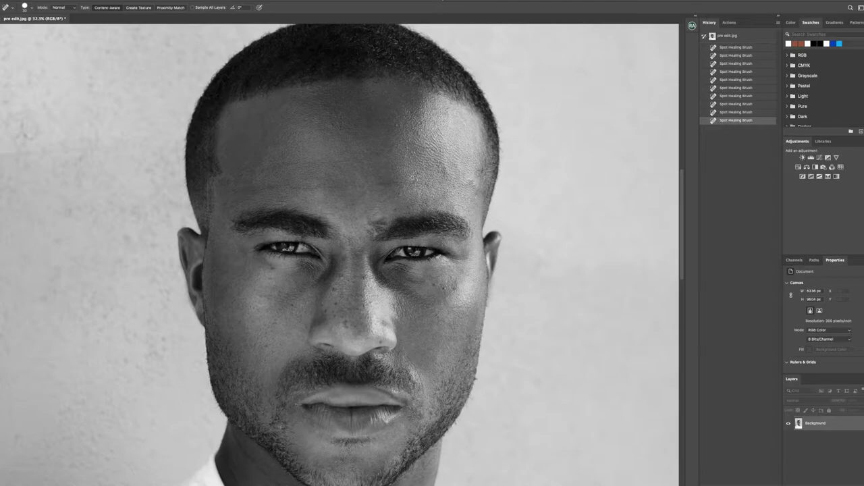
{"action": "left_click", "coordinate": [416, 179]}
{"action": "mouse_move", "coordinate": [382, 186]}
{"action": "left_mouse_down"}
{"action": "mouse_move", "coordinate": [405, 180]}
{"action": "mouse_move", "coordinate": [319, 184]}
{"action": "left_mouse_up"}
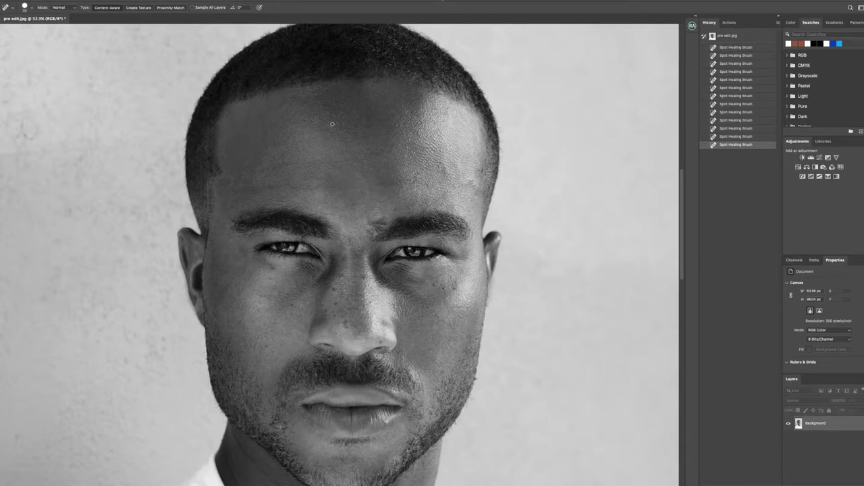
- Heal the remaining forehead marks, including the central crease above the nose and the uneven skin at the shadowed temple
{"action": "left_click", "coordinate": [333, 125]}
{"action": "left_click", "coordinate": [250, 131]}
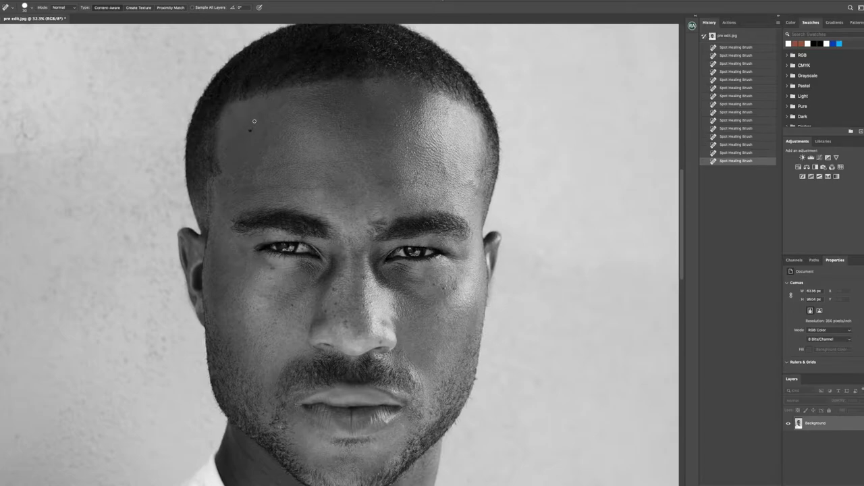
{"action": "left_click", "coordinate": [255, 113]}
{"action": "left_click", "coordinate": [371, 113]}
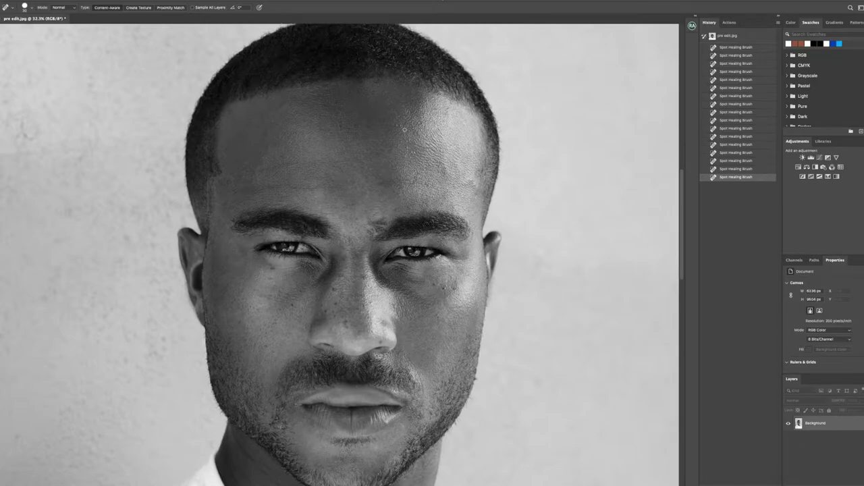
{"action": "left_click", "coordinate": [397, 127]}
{"action": "left_click_drag", "start_coordinate": [327, 186], "coordinate": [375, 186]}
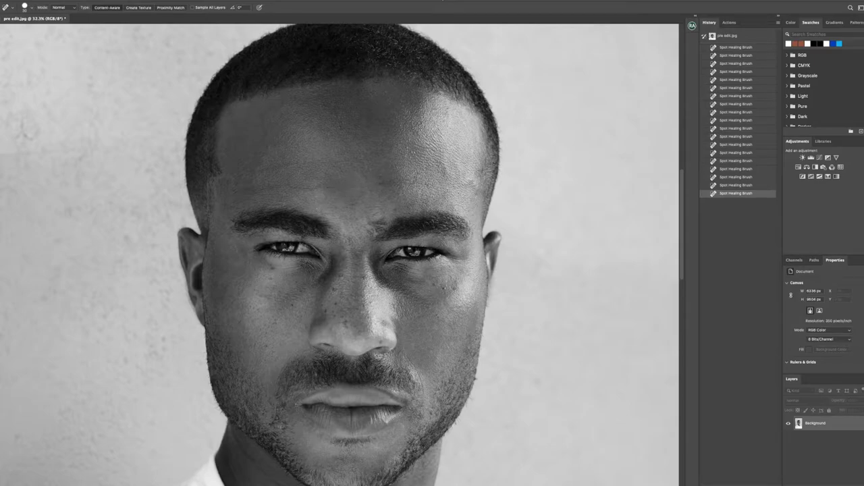
{"action": "left_click", "coordinate": [371, 191]}
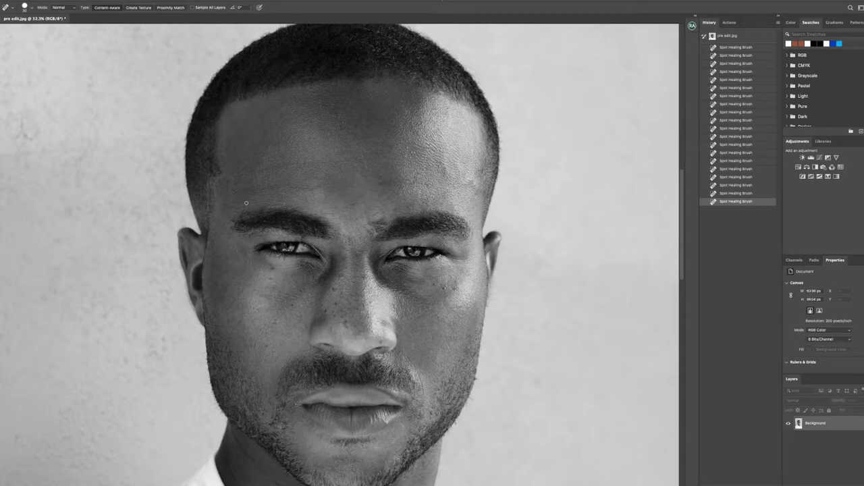
{"action": "left_click_drag", "start_coordinate": [224, 183], "coordinate": [226, 187]}
{"action": "left_click", "coordinate": [220, 180]}
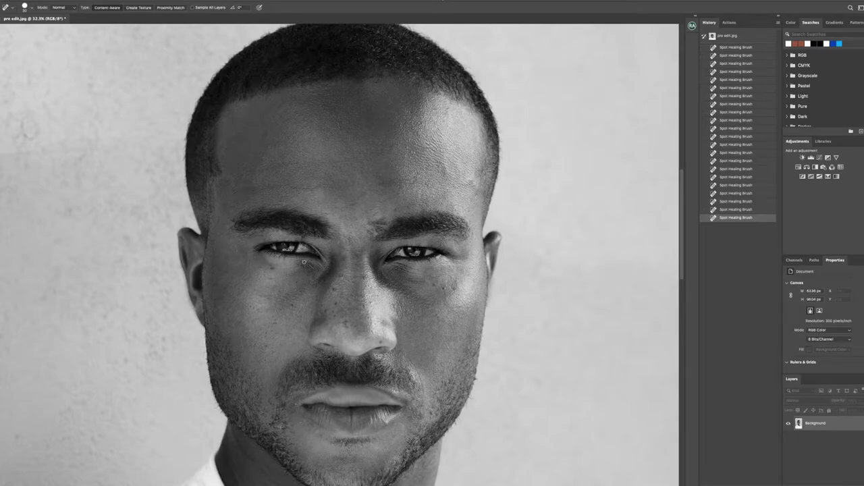
- Soften both smile lines and remove the dark spots on the cheeks with the Spot Healing Brush
{"action": "left_click_drag", "start_coordinate": [403, 351], "coordinate": [426, 398]}
{"action": "left_click_drag", "start_coordinate": [293, 352], "coordinate": [274, 394]}
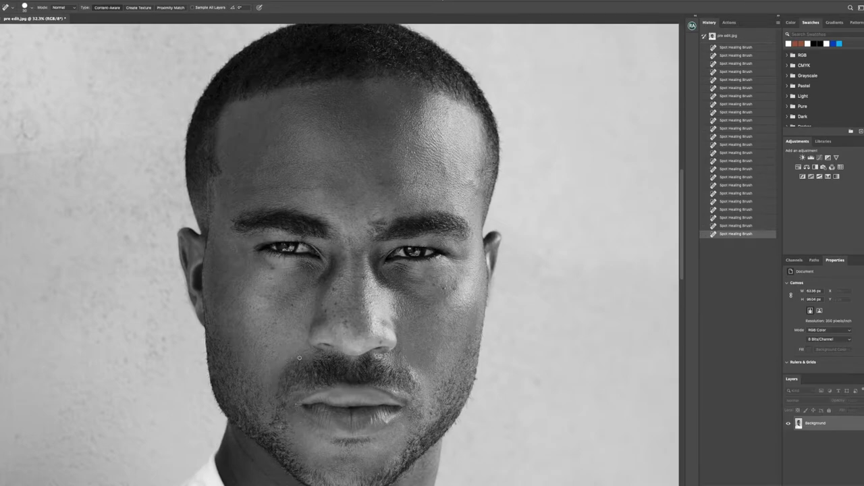
{"action": "left_click", "coordinate": [443, 289]}
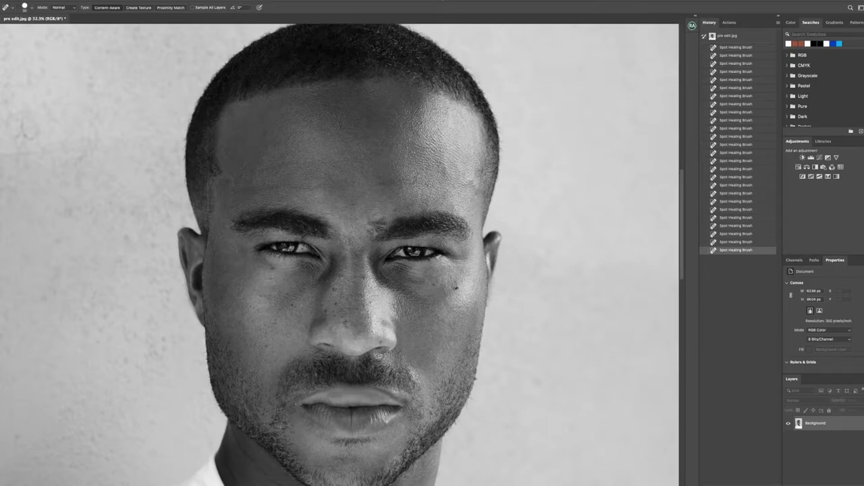
{"action": "left_click", "coordinate": [433, 286]}
{"action": "left_click", "coordinate": [323, 304]}
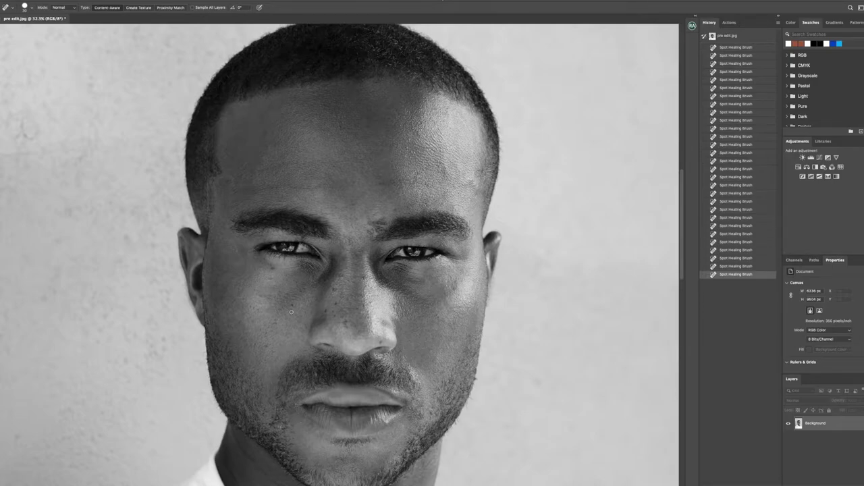
{"action": "left_click", "coordinate": [293, 305]}
- Remove the dark spots on the side, tip and bridge of the nose with the Spot Healing Brush
{"action": "left_click", "coordinate": [337, 300]}
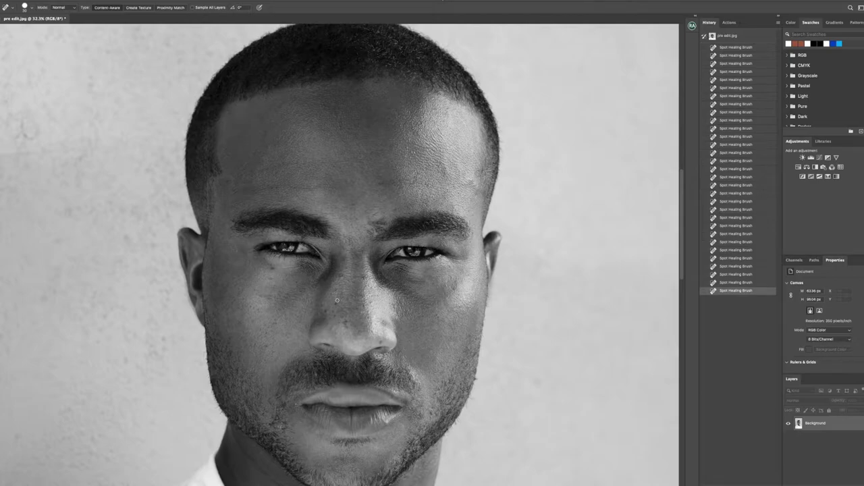
{"action": "left_click", "coordinate": [336, 305]}
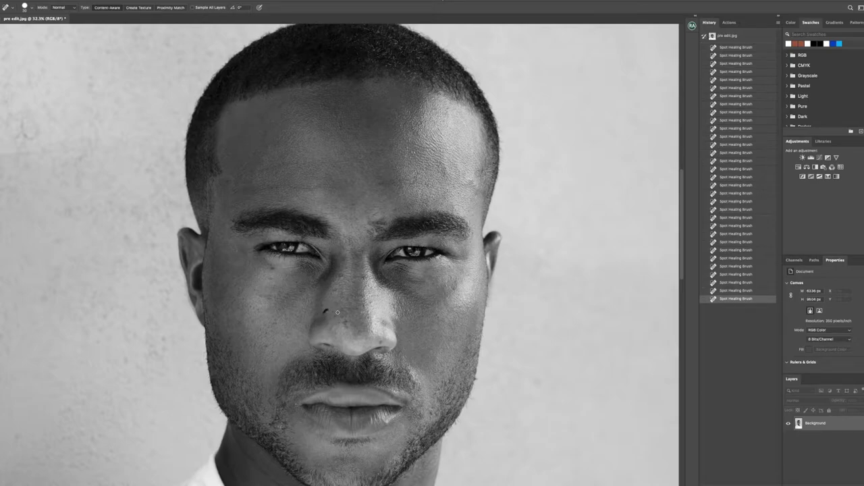
{"action": "left_click", "coordinate": [334, 312]}
{"action": "left_click", "coordinate": [334, 314]}
{"action": "left_click", "coordinate": [335, 317]}
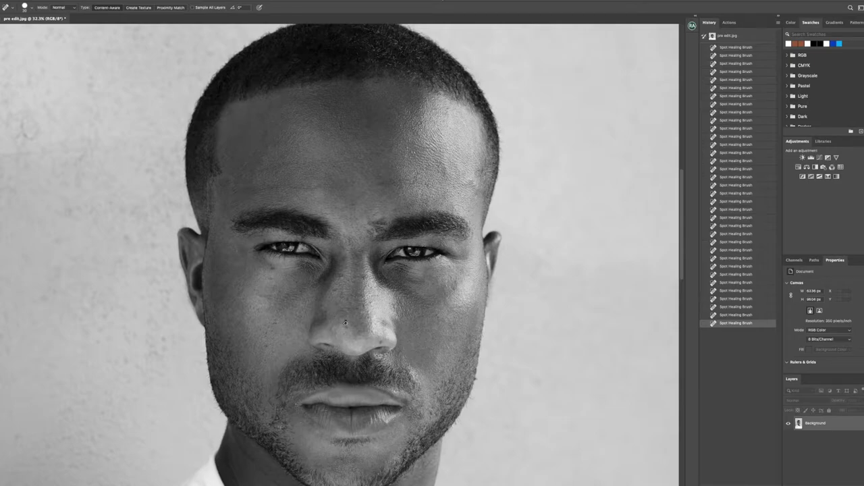
{"action": "left_click", "coordinate": [345, 323]}
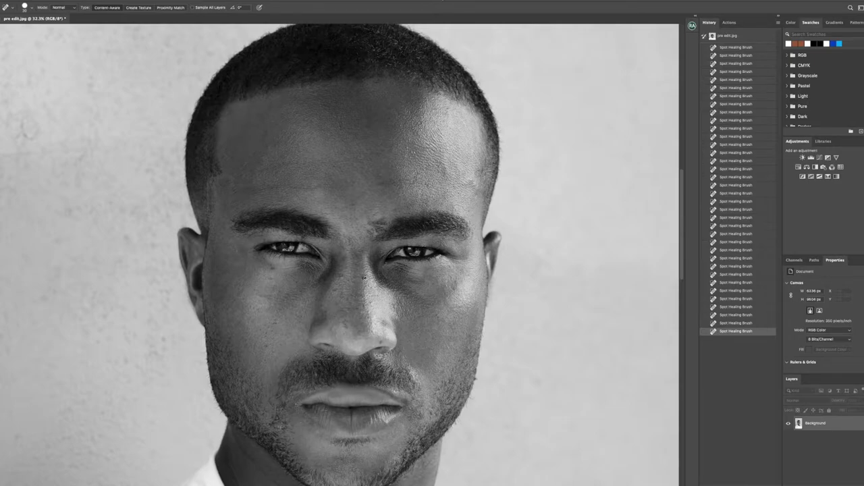
{"action": "left_click", "coordinate": [363, 275]}
{"action": "left_click", "coordinate": [355, 265]}
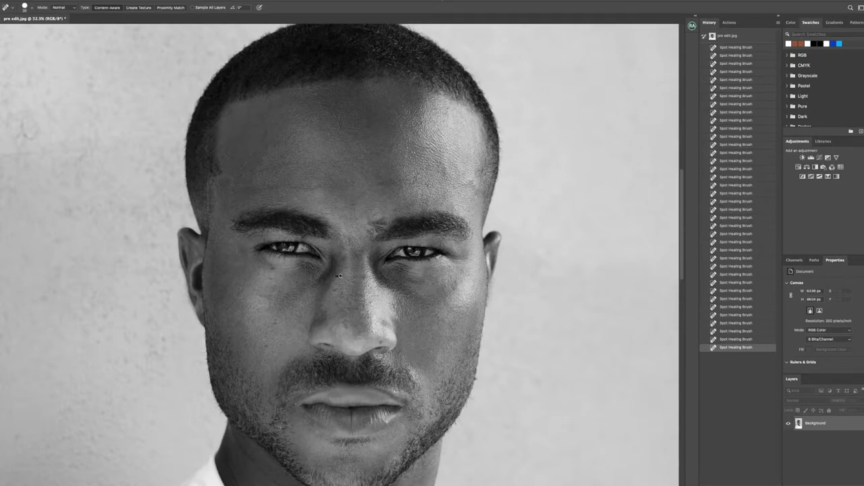
{"action": "left_click", "coordinate": [336, 275]}
- Heal the marks under the eye on the shadowed side and smooth the skin between the eyebrows
{"action": "left_click_drag", "start_coordinate": [272, 266], "coordinate": [271, 295]}
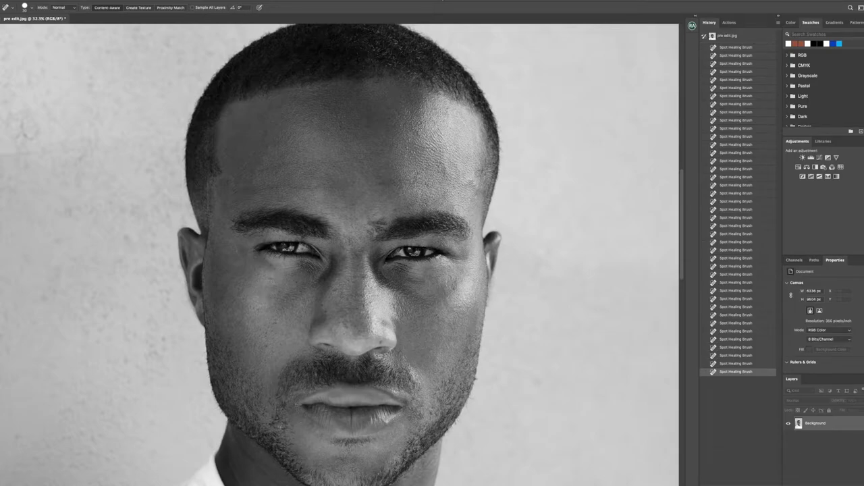
{"action": "left_click", "coordinate": [271, 279]}
{"action": "left_click_drag", "start_coordinate": [353, 206], "coordinate": [396, 211]}
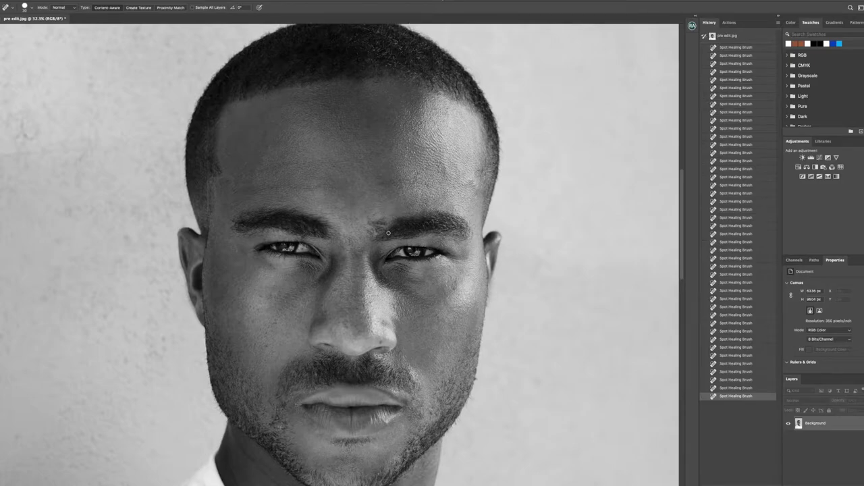
- Heal the marks beside the nostril, along the shadowed smile line, at the mouth corner and in the mustache
{"action": "left_click_drag", "start_coordinate": [380, 340], "coordinate": [382, 341]}
{"action": "mouse_move", "coordinate": [265, 345]}
{"action": "left_mouse_down"}
{"action": "mouse_move", "coordinate": [318, 350]}
{"action": "mouse_move", "coordinate": [364, 372]}
{"action": "mouse_move", "coordinate": [304, 387]}
{"action": "mouse_move", "coordinate": [290, 356]}
{"action": "mouse_move", "coordinate": [284, 381]}
{"action": "left_mouse_up"}
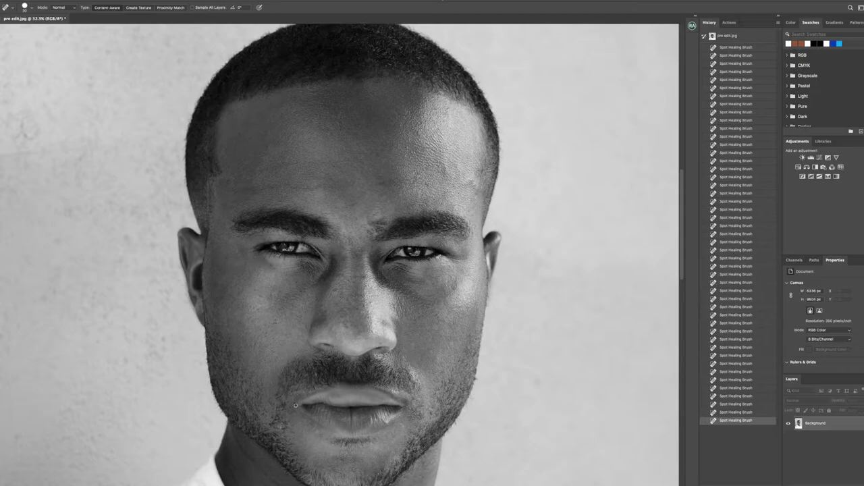
{"action": "left_click", "coordinate": [304, 395]}
{"action": "left_click", "coordinate": [304, 391]}
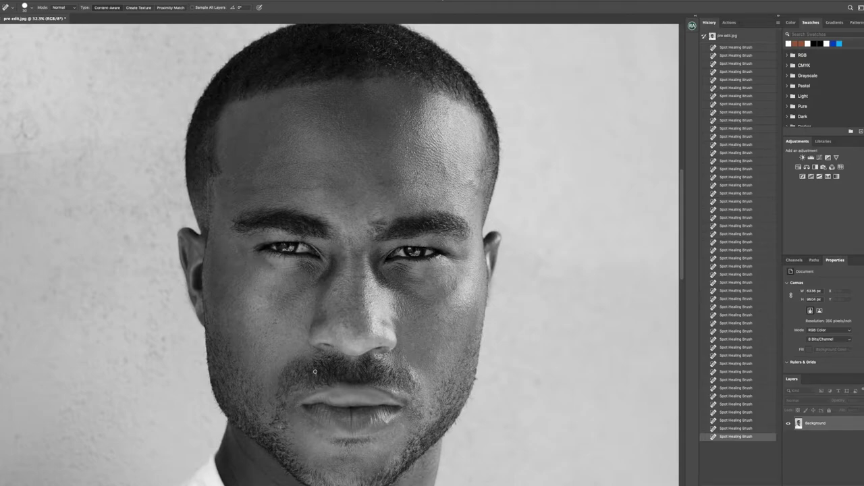
{"action": "left_click", "coordinate": [347, 369]}
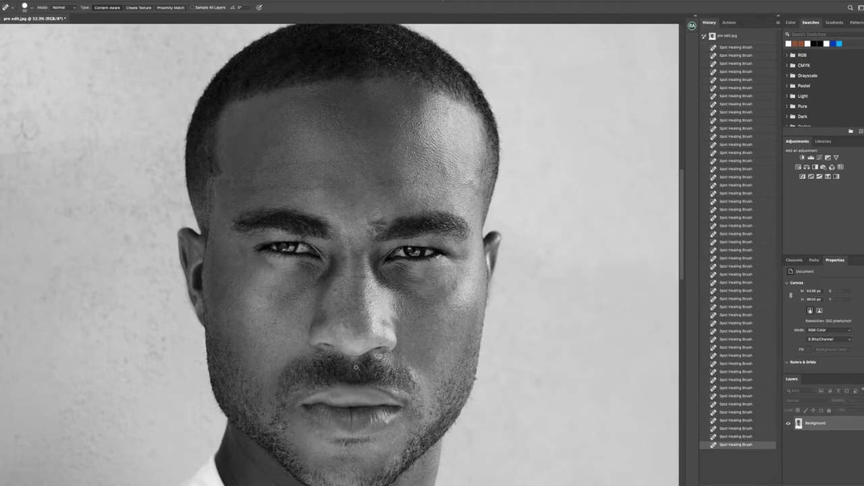
- Fill the sparse beard patches on the shadowed jaw and beside the mustache with the Clone Stamp, sampling nearby areas
{"action": "key", "text": "s"}
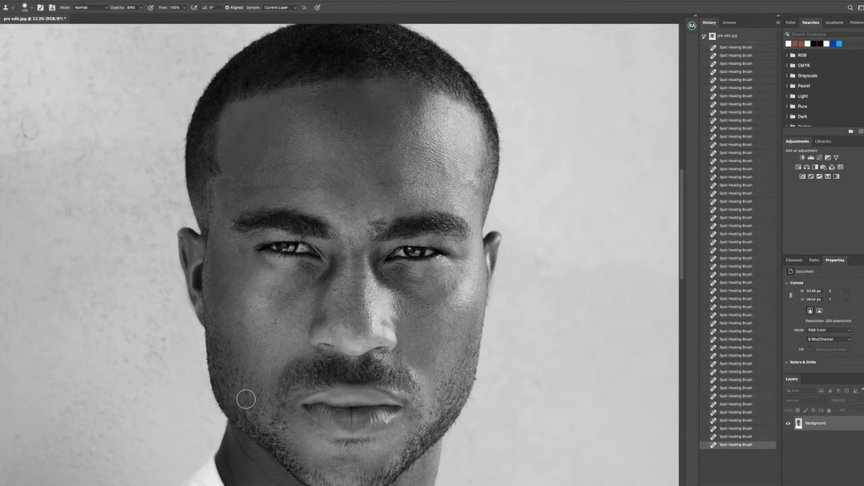
{"action": "left_click", "coordinate": [249, 396], "text": "alt"}
{"action": "left_click", "coordinate": [268, 413]}
{"action": "left_click", "coordinate": [247, 395]}
{"action": "left_click", "coordinate": [240, 384]}
{"action": "left_click", "coordinate": [272, 399]}
{"action": "left_click", "coordinate": [246, 407], "text": "alt"}
{"action": "left_click", "coordinate": [270, 424]}
{"action": "left_click", "coordinate": [260, 409], "text": "alt"}
{"action": "left_click", "coordinate": [279, 427]}
{"action": "left_click", "coordinate": [203, 387], "text": "alt"}
{"action": "left_click", "coordinate": [283, 353]}
{"action": "left_click", "coordinate": [282, 352]}
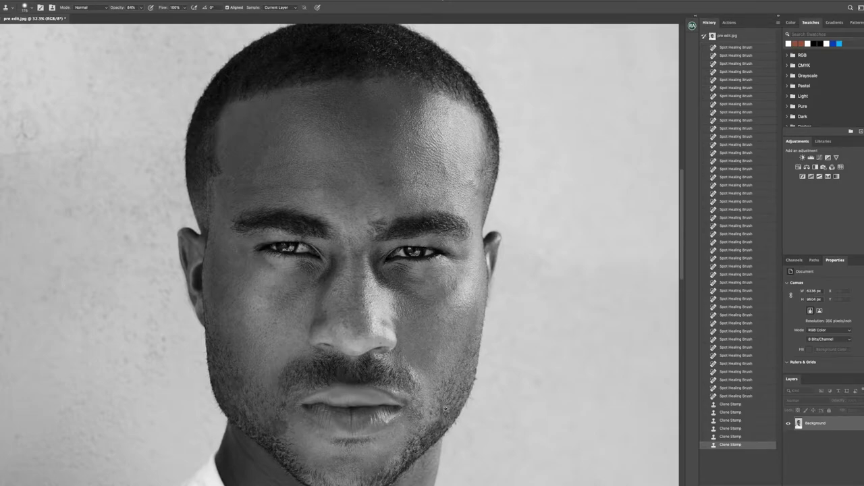
- Clone sampled beard texture over the thin patches on the opposite side of the jaw
{"action": "left_click", "coordinate": [453, 397], "text": "alt"}
{"action": "left_click", "coordinate": [422, 410]}
{"action": "left_click", "coordinate": [451, 401], "text": "alt"}
{"action": "left_click_drag", "start_coordinate": [427, 424], "coordinate": [431, 420]}
{"action": "left_click", "coordinate": [426, 426]}
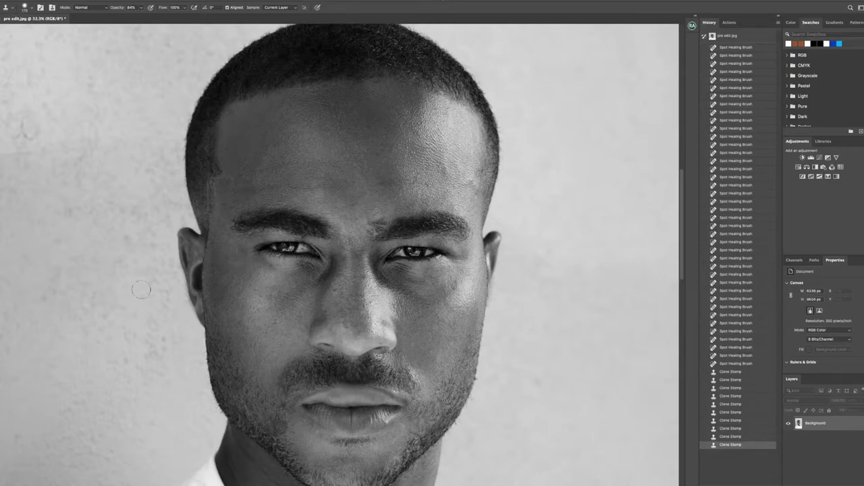
- Compare the original photo with the latest retouched state in the document history and examine the face up close
{"action": "key", "text": "z"}
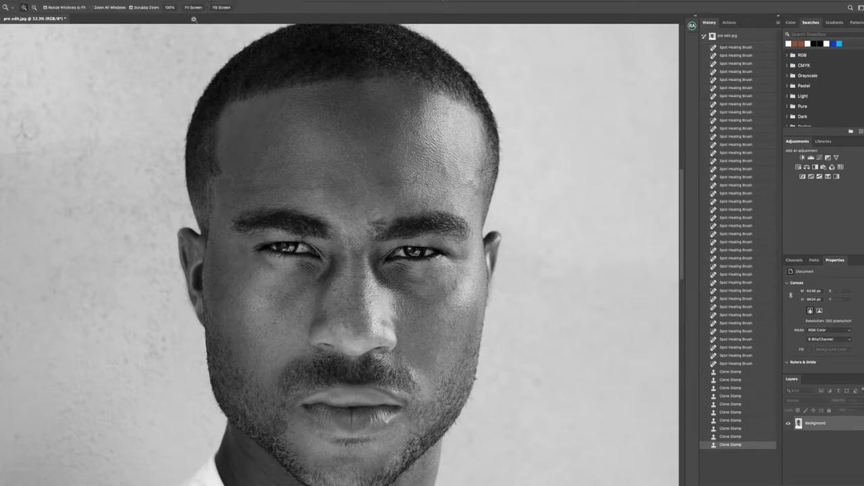
{"action": "left_click", "coordinate": [194, 7]}
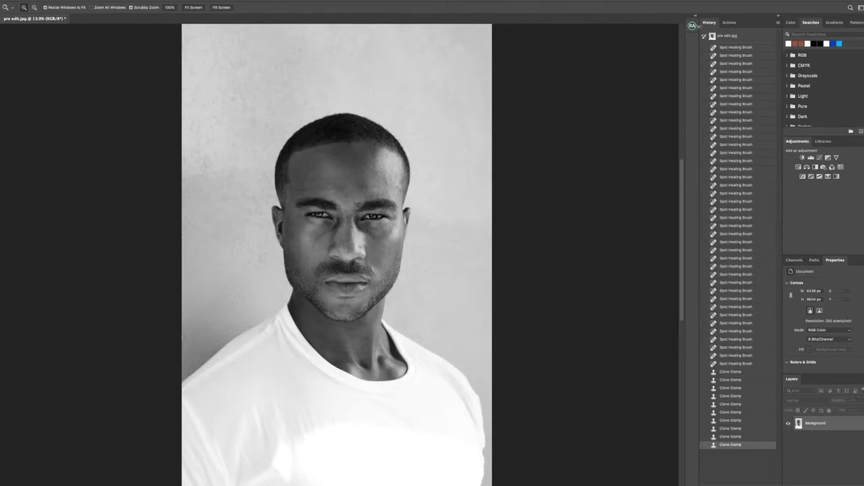
{"action": "left_click", "coordinate": [728, 36]}
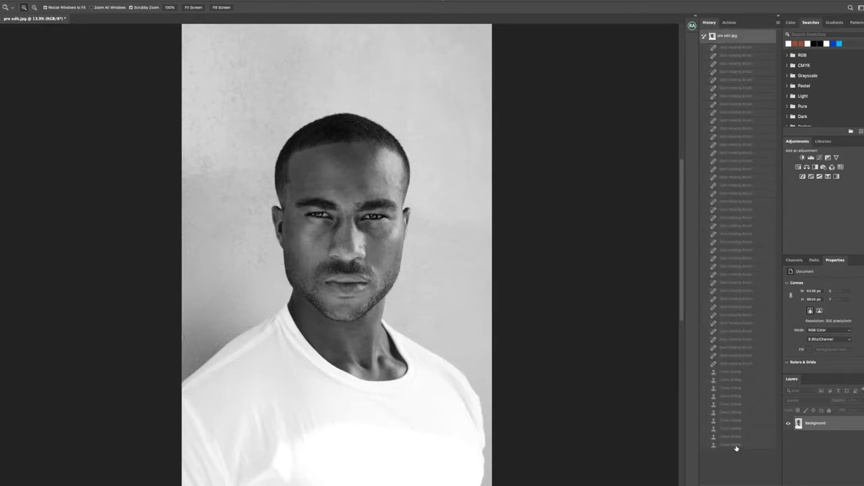
{"action": "left_click", "coordinate": [736, 446]}
{"action": "left_click_drag", "start_coordinate": [357, 215], "coordinate": [377, 196]}
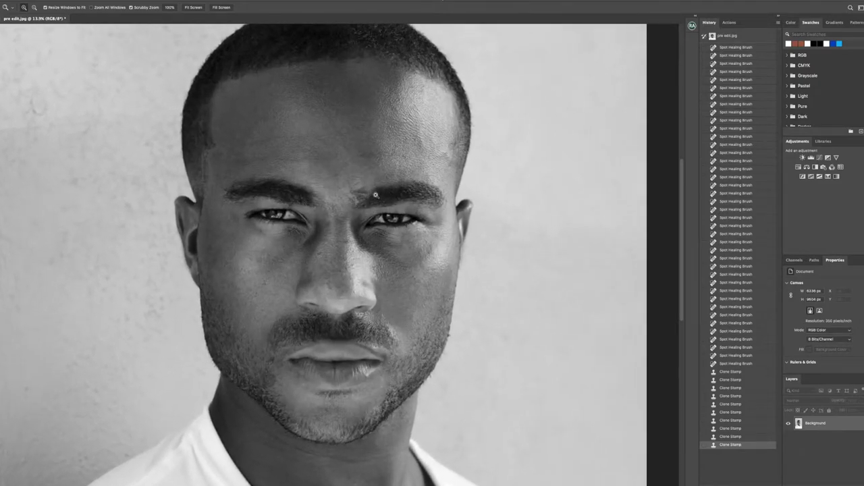
{"action": "key", "text": "o"}
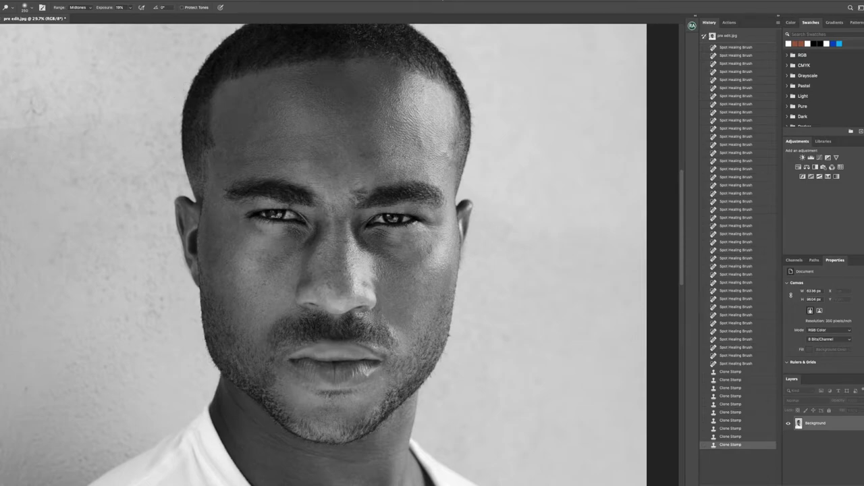
{"action": "left_click", "coordinate": [1, 156]}
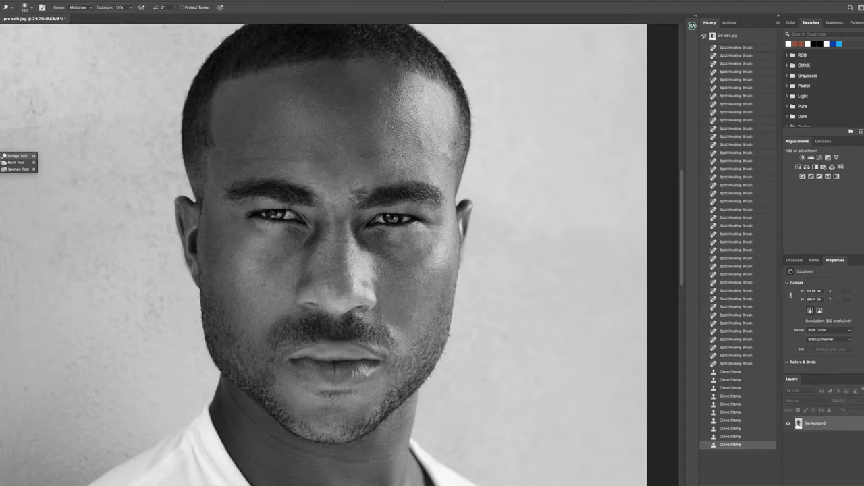
{"action": "left_click", "coordinate": [1, 110]}
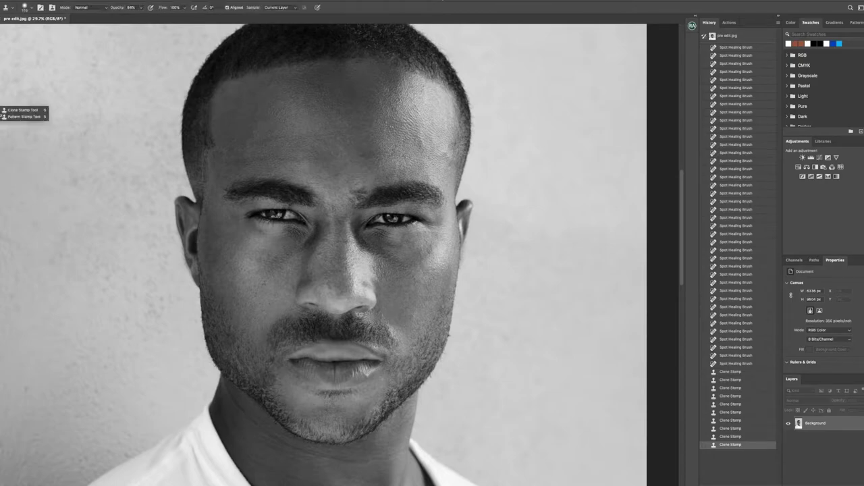
{"action": "left_click", "coordinate": [99, 10]}
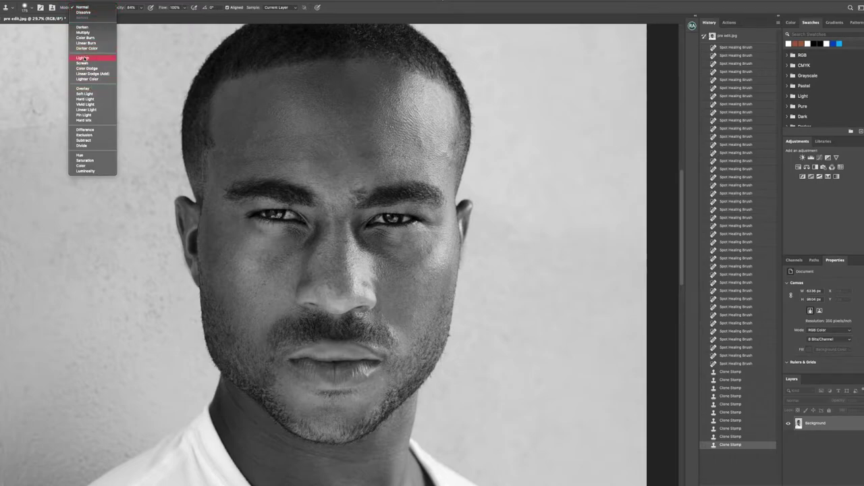
{"action": "left_click", "coordinate": [618, 377]}
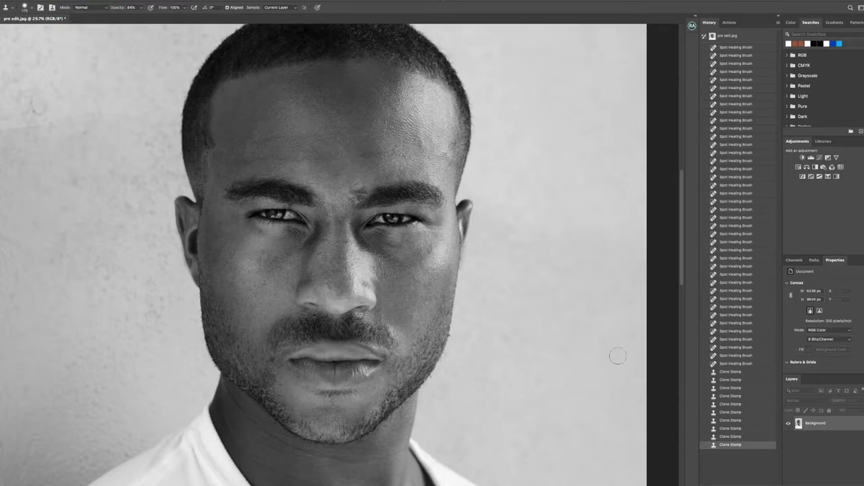
- Try a Black & White adjustment layer with reduced reds, then hide it and flatten the image
{"action": "left_click", "coordinate": [816, 166]}
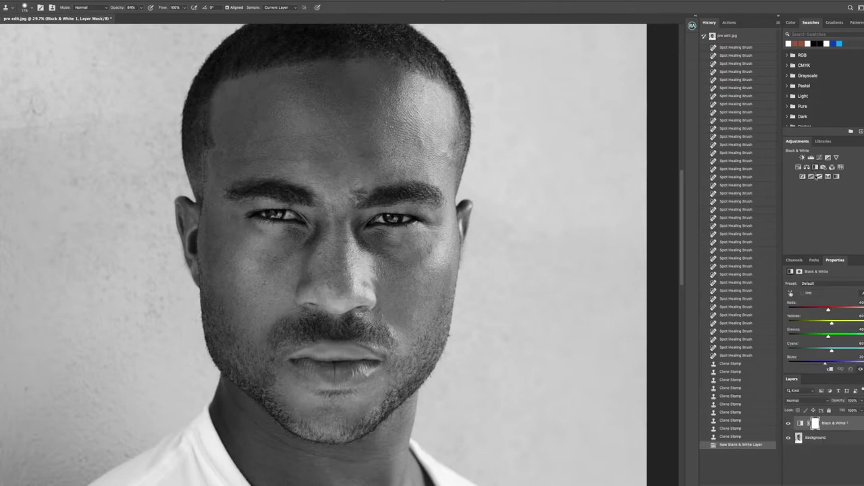
{"action": "left_click_drag", "start_coordinate": [829, 311], "coordinate": [810, 311]}
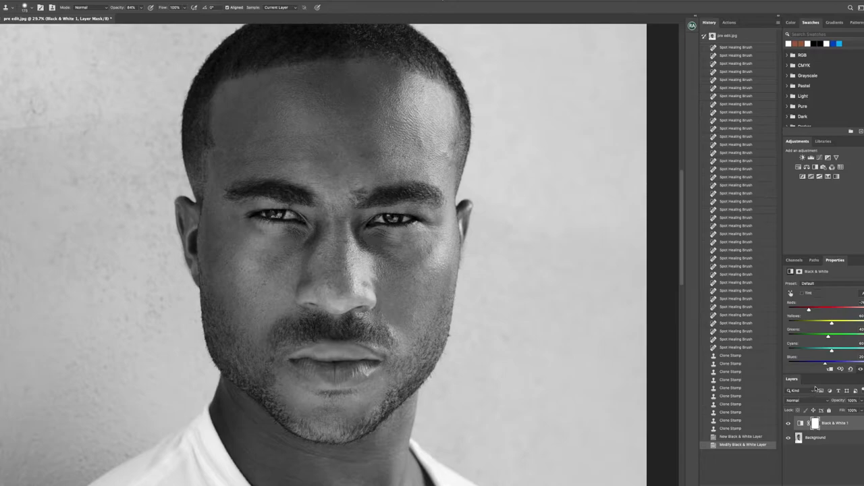
{"action": "left_click", "coordinate": [789, 423]}
{"action": "left_click", "coordinate": [850, 445]}
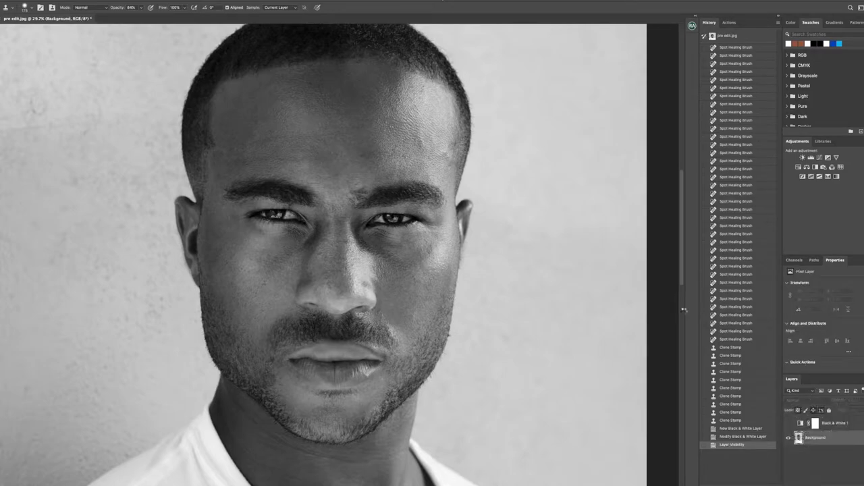
{"action": "left_click", "coordinate": [801, 298]}
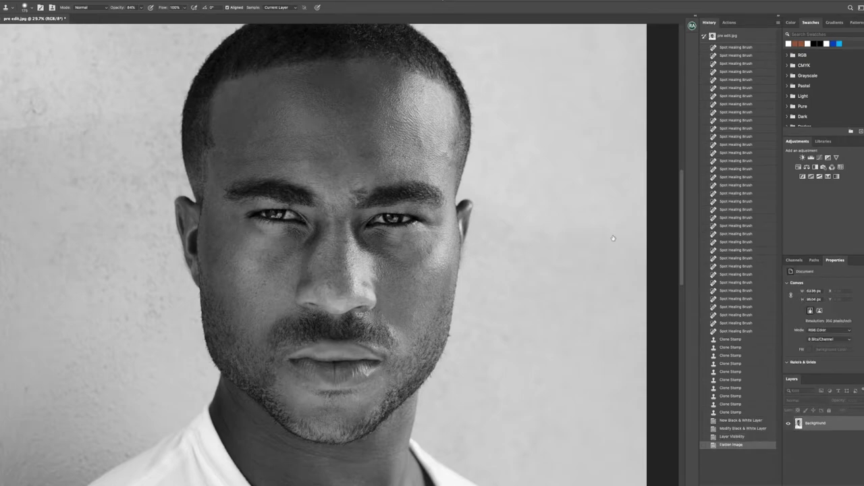
- Lighten the inner eye corners and the skin under the eye on the brighter side with the Dodge Tool
{"action": "key", "text": "o"}
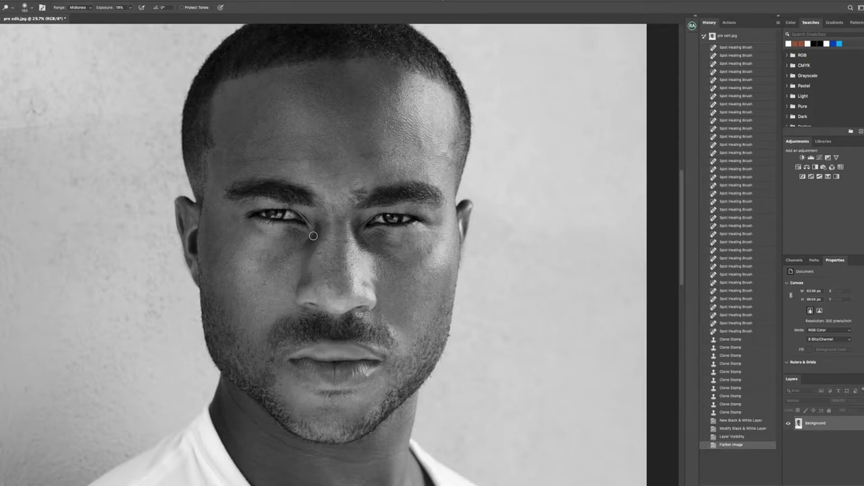
{"action": "mouse_move", "coordinate": [314, 234]}
{"action": "left_mouse_down"}
{"action": "mouse_move", "coordinate": [309, 236]}
{"action": "mouse_move", "coordinate": [319, 239]}
{"action": "mouse_move", "coordinate": [316, 223]}
{"action": "mouse_move", "coordinate": [307, 255]}
{"action": "mouse_move", "coordinate": [310, 240]}
{"action": "mouse_move", "coordinate": [343, 245]}
{"action": "mouse_move", "coordinate": [390, 226]}
{"action": "mouse_move", "coordinate": [358, 225]}
{"action": "left_mouse_up"}
{"action": "key", "text": "["}
{"action": "key", "text": "["}
{"action": "key", "text": "["}
{"action": "mouse_move", "coordinate": [391, 252]}
{"action": "left_mouse_down"}
{"action": "mouse_move", "coordinate": [378, 234]}
{"action": "mouse_move", "coordinate": [396, 249]}
{"action": "mouse_move", "coordinate": [376, 251]}
{"action": "mouse_move", "coordinate": [390, 260]}
{"action": "mouse_move", "coordinate": [381, 248]}
{"action": "left_mouse_up"}
{"action": "left_click_drag", "start_coordinate": [379, 248], "coordinate": [388, 251]}
{"action": "left_click_drag", "start_coordinate": [385, 269], "coordinate": [399, 268]}
{"action": "mouse_move", "coordinate": [376, 259]}
{"action": "left_mouse_down"}
{"action": "mouse_move", "coordinate": [408, 267]}
{"action": "mouse_move", "coordinate": [407, 255]}
{"action": "mouse_move", "coordinate": [370, 243]}
{"action": "mouse_move", "coordinate": [385, 235]}
{"action": "mouse_move", "coordinate": [375, 247]}
{"action": "mouse_move", "coordinate": [398, 264]}
{"action": "mouse_move", "coordinate": [380, 248]}
{"action": "left_mouse_up"}
{"action": "left_click_drag", "start_coordinate": [383, 250], "coordinate": [420, 255]}
{"action": "mouse_move", "coordinate": [421, 254]}
{"action": "left_mouse_down"}
{"action": "mouse_move", "coordinate": [417, 264]}
{"action": "mouse_move", "coordinate": [392, 263]}
{"action": "mouse_move", "coordinate": [396, 256]}
{"action": "left_mouse_up"}
- Dodge the under-eye area and upper cheek on the shadowed side of the face, adjusting the brush size
{"action": "key", "text": "bracketright"}
{"action": "key", "text": "bracketright"}
{"action": "key", "text": "bracketleft"}
{"action": "key", "text": "bracketleft"}
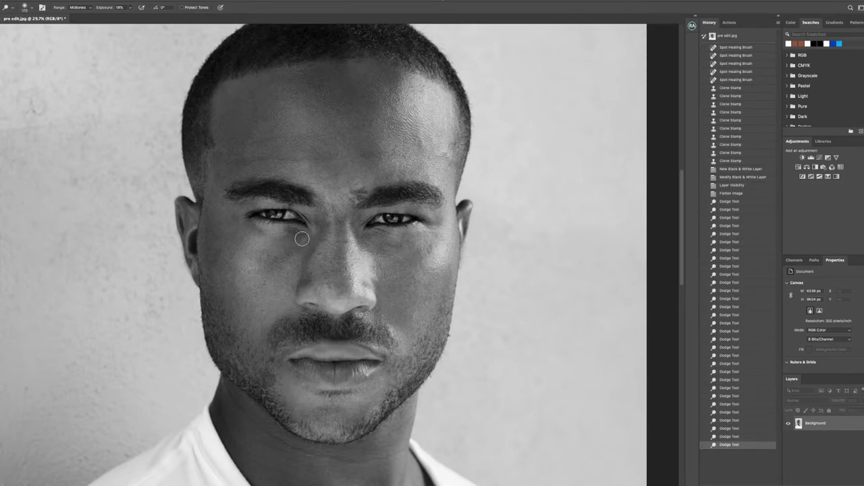
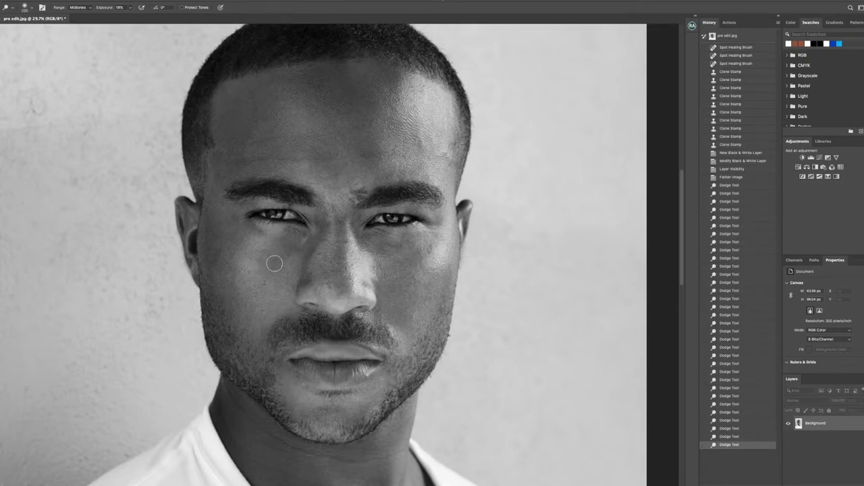
{"action": "key", "text": "["}
{"action": "key", "text": "]"}
{"action": "key", "text": "]"}
{"action": "left_click_drag", "start_coordinate": [288, 274], "coordinate": [256, 266]}
{"action": "key", "text": "]"}
{"action": "left_click_drag", "start_coordinate": [256, 266], "coordinate": [256, 259]}
- Dodge the shadowed side and bridge of the nose and the upper eyelid on the brighter side with smaller brushes
{"action": "key", "text": "["}
{"action": "key", "text": "["}
{"action": "key", "text": "["}
{"action": "key", "text": "["}
{"action": "left_click_drag", "start_coordinate": [311, 245], "coordinate": [319, 251]}
{"action": "mouse_move", "coordinate": [321, 222]}
{"action": "left_mouse_down"}
{"action": "mouse_move", "coordinate": [323, 233]}
{"action": "mouse_move", "coordinate": [329, 226]}
{"action": "left_mouse_up"}
{"action": "left_click_drag", "start_coordinate": [317, 255], "coordinate": [334, 233]}
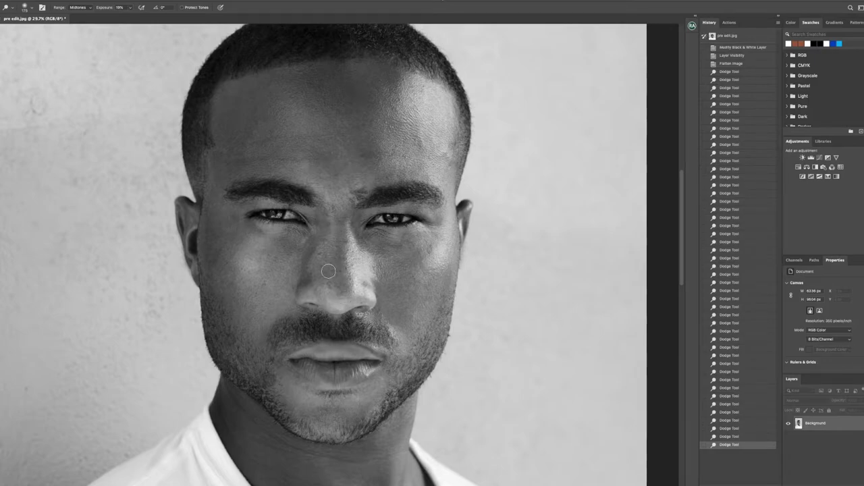
{"action": "mouse_move", "coordinate": [314, 282]}
{"action": "left_mouse_down"}
{"action": "mouse_move", "coordinate": [304, 284]}
{"action": "mouse_move", "coordinate": [314, 255]}
{"action": "left_mouse_up"}
{"action": "key", "text": "["}
{"action": "key", "text": "["}
{"action": "left_click_drag", "start_coordinate": [386, 213], "coordinate": [398, 204]}
- Fit the whole portrait in view and compare the original photo with the latest state in the document history
{"action": "key", "text": "z"}
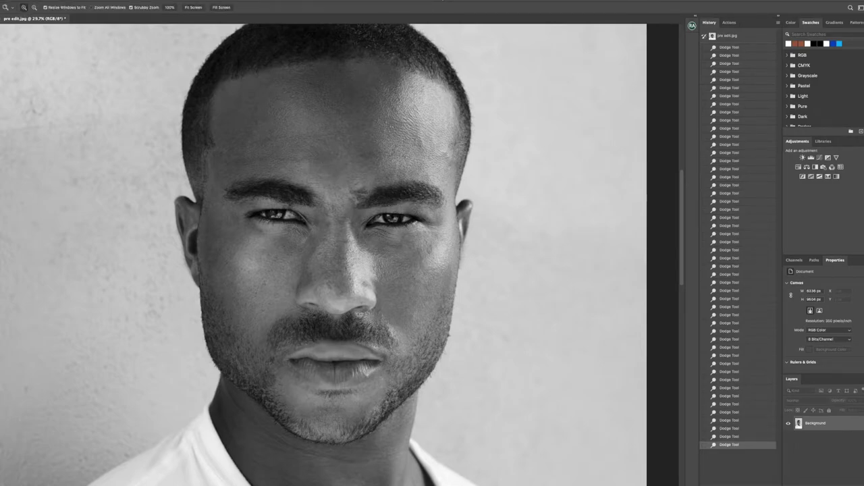
{"action": "left_click", "coordinate": [192, 8]}
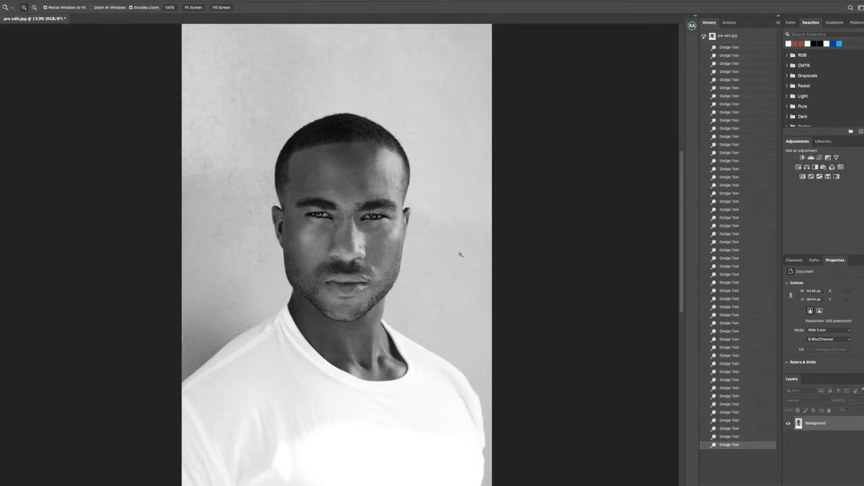
{"action": "double_click", "coordinate": [724, 36]}
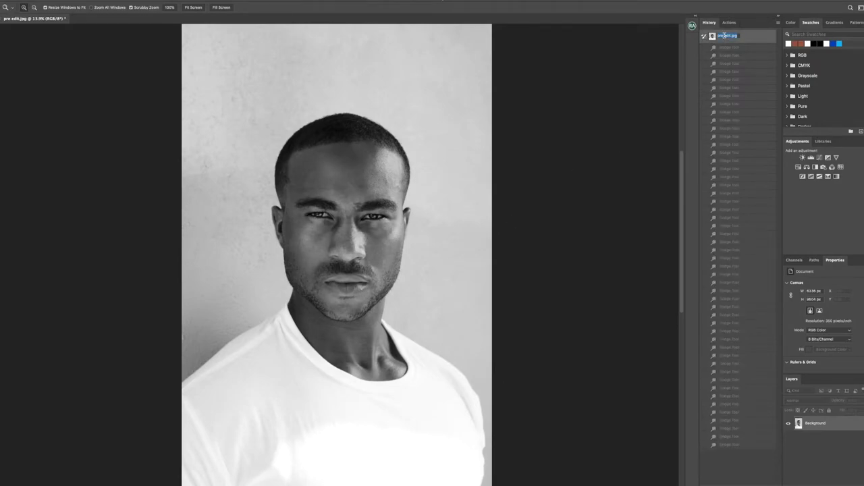
{"action": "left_click", "coordinate": [735, 446]}
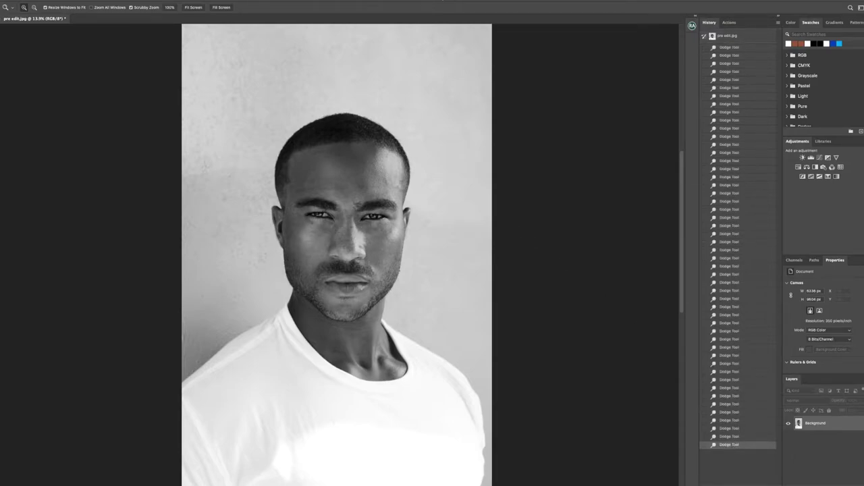
- Patch the skin below the outer eye corner on the brighter cheek and roll the history back to the first patch
{"action": "left_click", "coordinate": [1, 92]}
{"action": "left_click", "coordinate": [16, 105]}
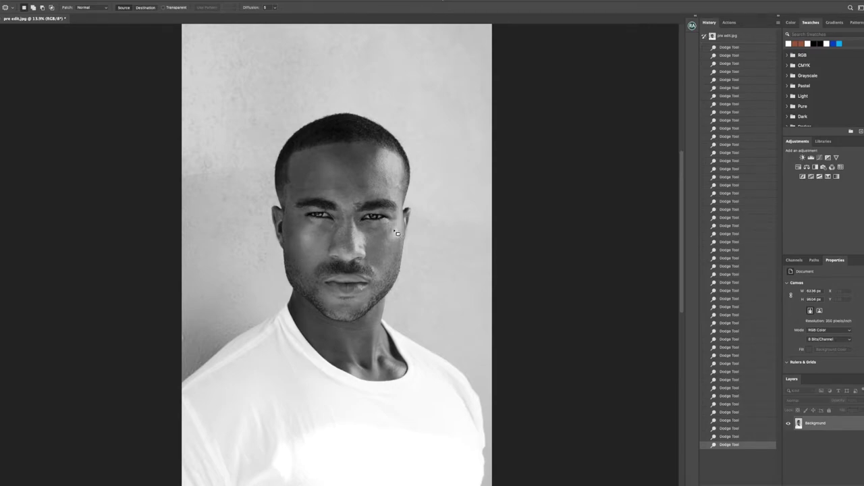
{"action": "mouse_move", "coordinate": [393, 226]}
{"action": "left_mouse_down"}
{"action": "mouse_move", "coordinate": [388, 234]}
{"action": "mouse_move", "coordinate": [394, 227]}
{"action": "mouse_move", "coordinate": [395, 244]}
{"action": "mouse_move", "coordinate": [376, 232]}
{"action": "mouse_move", "coordinate": [390, 234]}
{"action": "left_mouse_up"}
{"action": "key", "text": "super+d"}
{"action": "key", "text": "super+d"}
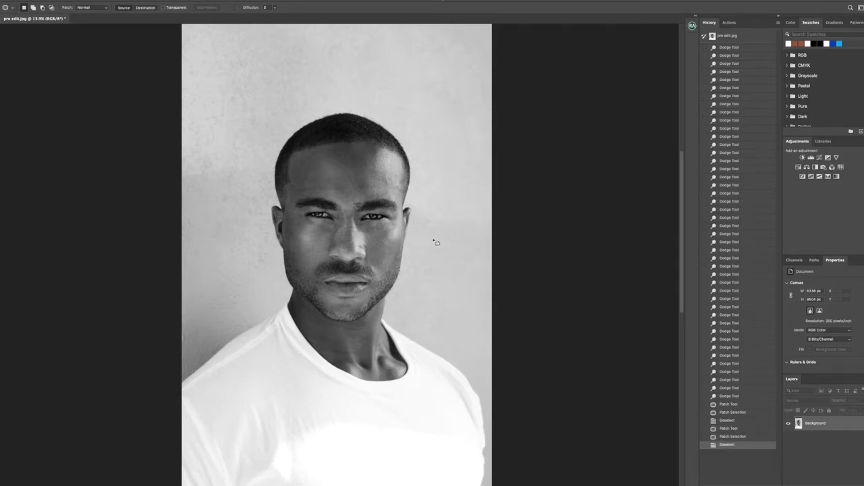
{"action": "left_click", "coordinate": [736, 420]}
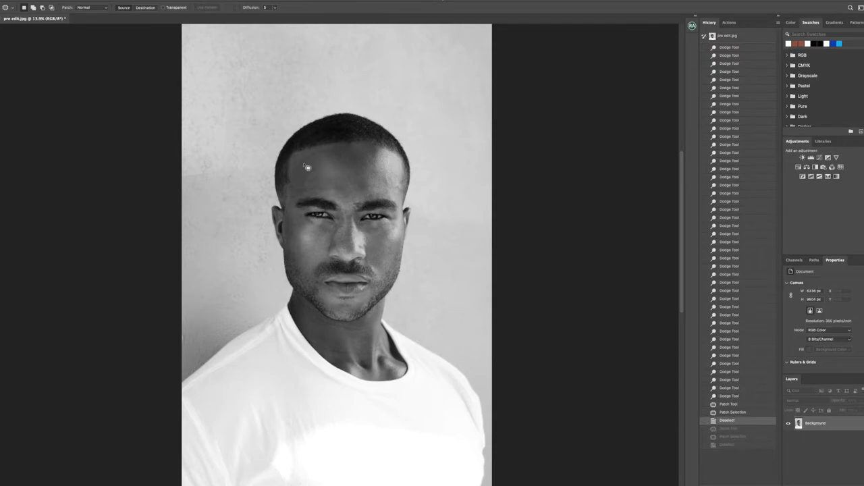
- Heal the small spots on the forehead above the brighter eyebrow with the Spot Healing Brush
{"action": "right_click", "coordinate": [1, 92]}
{"action": "left_click", "coordinate": [27, 92]}
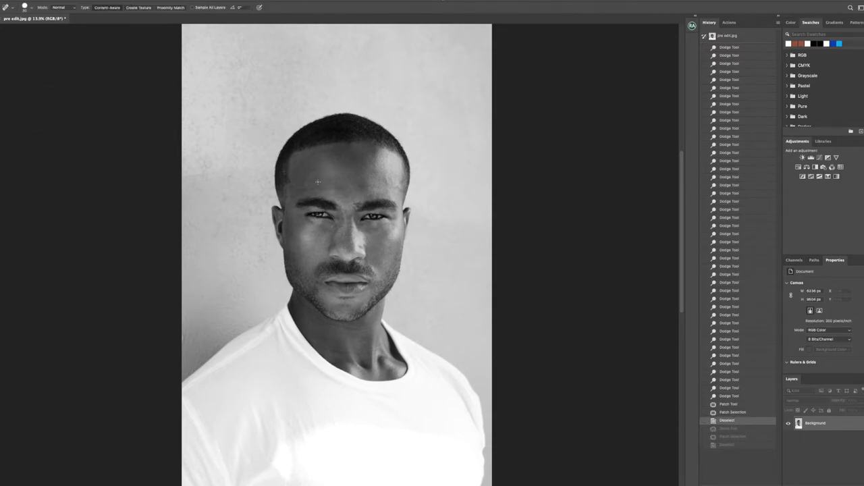
{"action": "left_click", "coordinate": [357, 186]}
{"action": "left_click", "coordinate": [358, 187]}
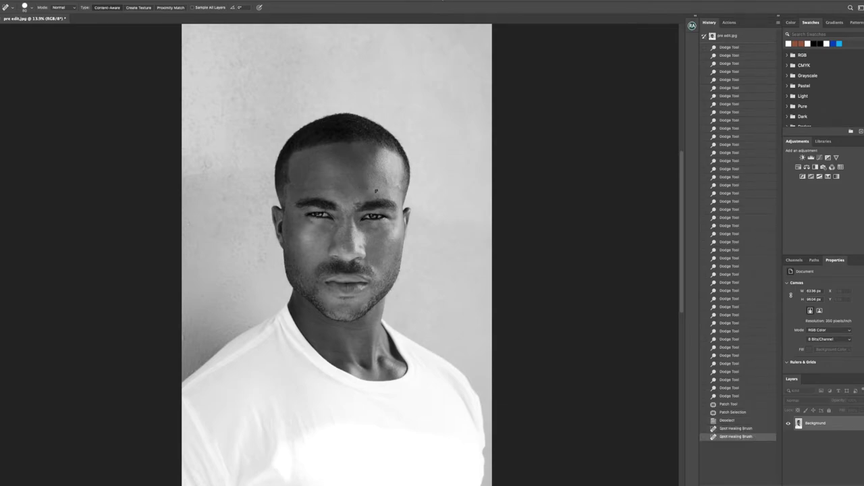
{"action": "left_click", "coordinate": [376, 191]}
{"action": "left_click", "coordinate": [398, 187]}
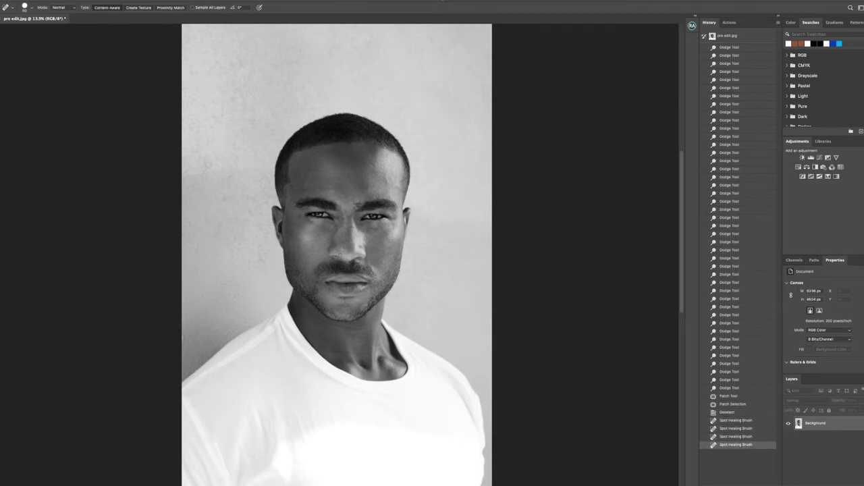
- Heal the small marks along the nose and its bridge and a spot on the wall beside the face
{"action": "left_click", "coordinate": [342, 247]}
{"action": "left_click", "coordinate": [358, 230]}
{"action": "left_click", "coordinate": [346, 225]}
{"action": "left_click", "coordinate": [344, 218]}
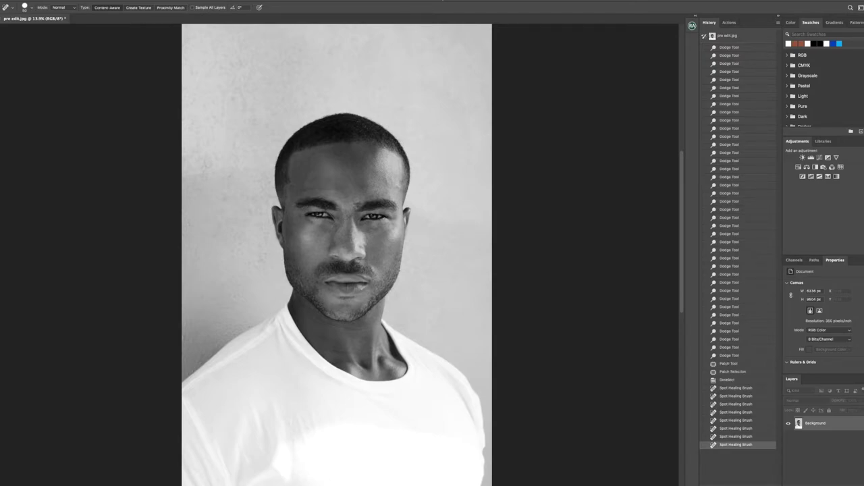
{"action": "left_click", "coordinate": [438, 263]}
- Clone forehead skin along the edges of the shadowed-side eyebrow using the Clone Stamp at 21% opacity
{"action": "key", "text": "z"}
{"action": "left_click_drag", "start_coordinate": [360, 179], "coordinate": [380, 175]}
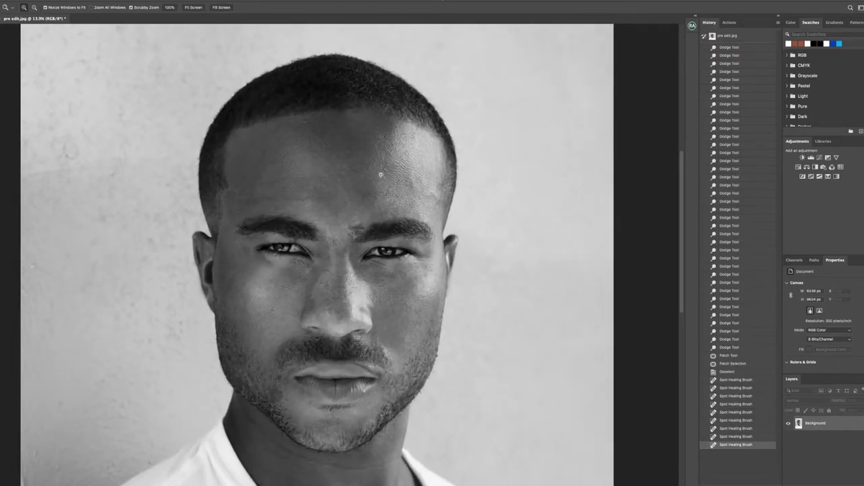
{"action": "left_click_drag", "start_coordinate": [320, 222], "coordinate": [323, 222]}
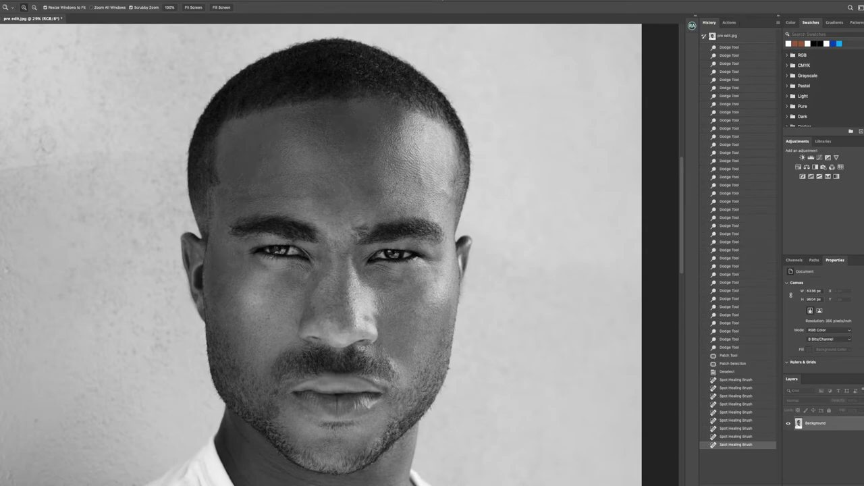
{"action": "key", "text": "s"}
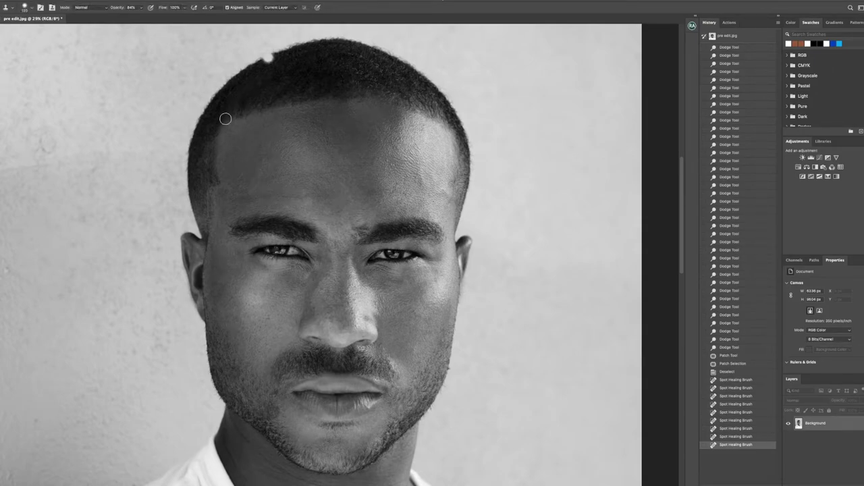
{"action": "left_click", "coordinate": [141, 9]}
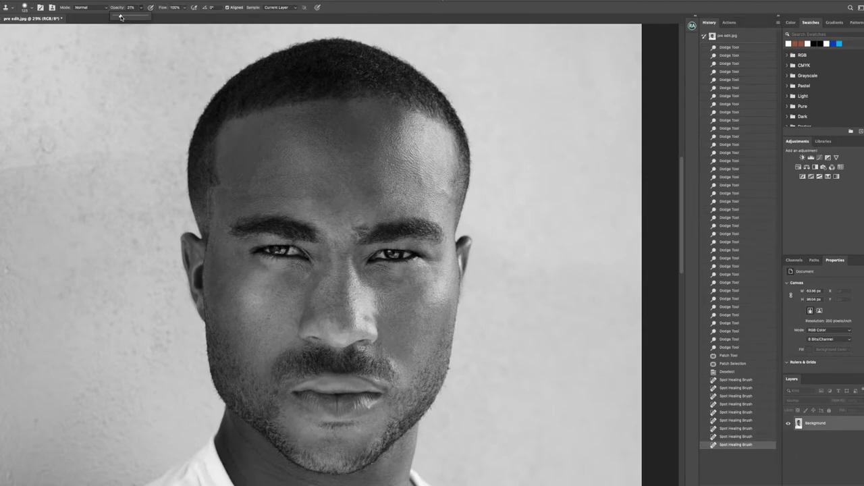
{"action": "left_click", "coordinate": [245, 205], "text": "alt"}
{"action": "left_click", "coordinate": [237, 203], "text": "alt"}
{"action": "mouse_move", "coordinate": [244, 214]}
{"action": "left_mouse_down"}
{"action": "mouse_move", "coordinate": [230, 216]}
{"action": "mouse_move", "coordinate": [285, 209]}
{"action": "mouse_move", "coordinate": [308, 221]}
{"action": "left_mouse_up"}
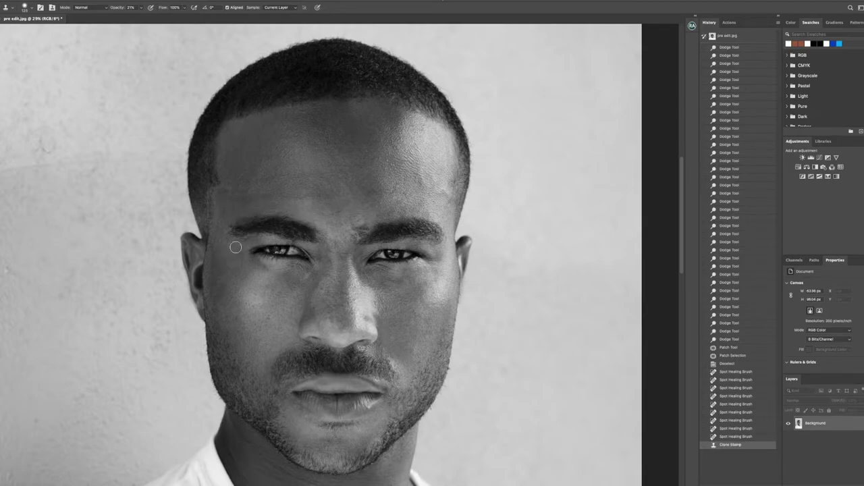
{"action": "left_click_drag", "start_coordinate": [243, 239], "coordinate": [250, 240]}
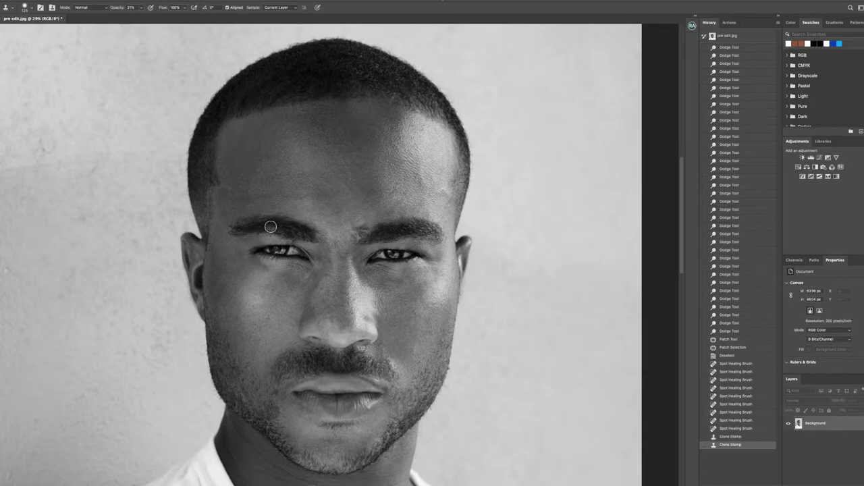
- Set the Clone Stamp opacity to 54% and clean up the skin between the shadowed-side eyebrow and eye
{"action": "left_click", "coordinate": [142, 8]}
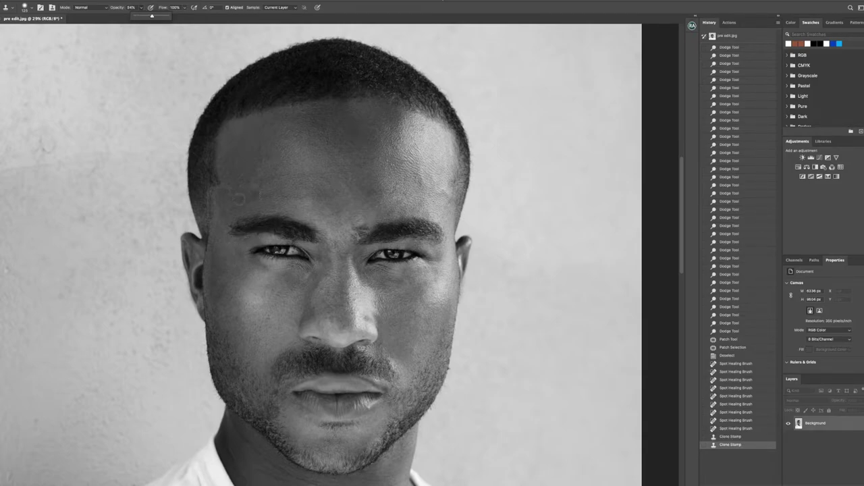
{"action": "left_click", "coordinate": [229, 253]}
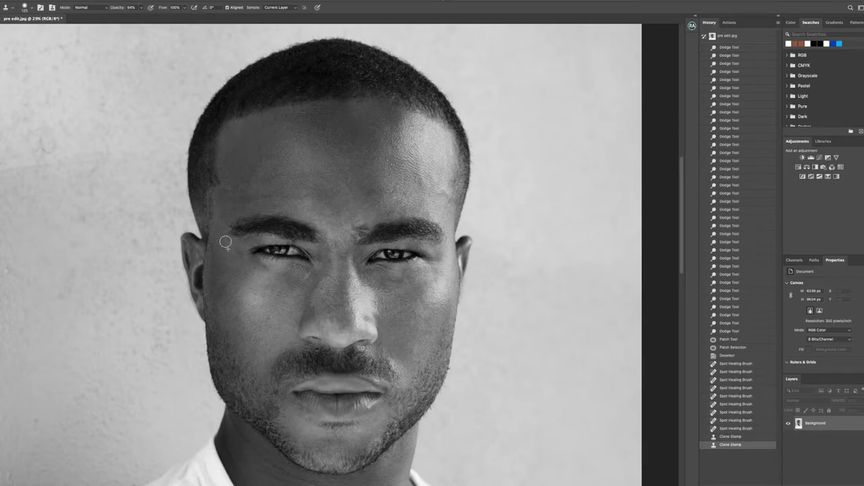
{"action": "left_click", "coordinate": [235, 246]}
{"action": "left_click_drag", "start_coordinate": [245, 242], "coordinate": [276, 242]}
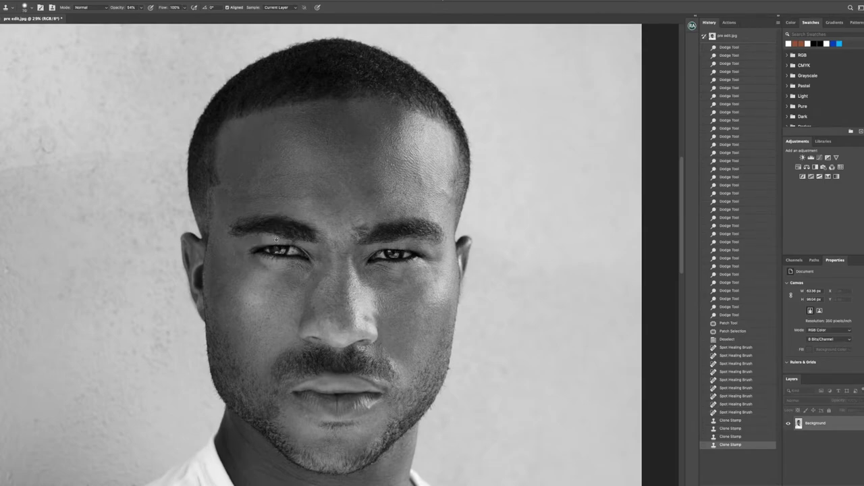
{"action": "mouse_move", "coordinate": [283, 242]}
{"action": "left_mouse_down"}
{"action": "mouse_move", "coordinate": [308, 249]}
{"action": "mouse_move", "coordinate": [273, 248]}
{"action": "left_mouse_up"}
{"action": "left_click", "coordinate": [304, 246], "text": "alt"}
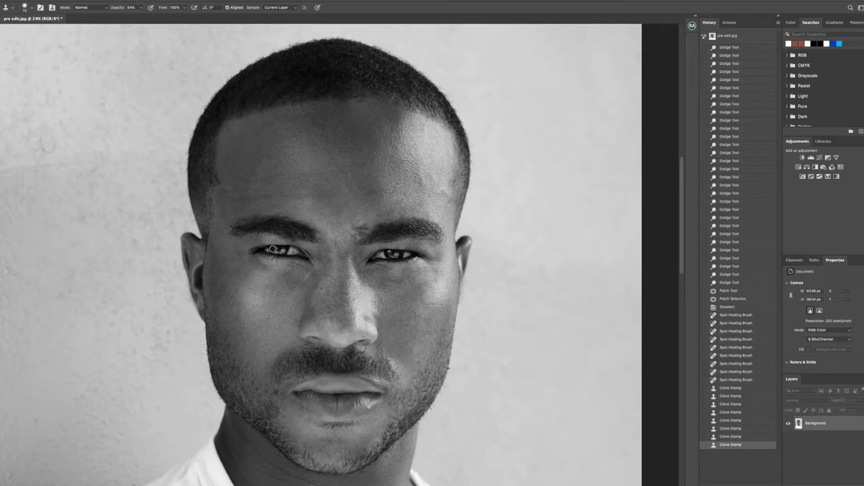
- Clone clean skin around the outer corner of the brighter-side eye and along that eyebrow
{"action": "left_click", "coordinate": [417, 250]}
{"action": "left_click", "coordinate": [445, 247]}
{"action": "left_click", "coordinate": [445, 243]}
{"action": "left_click_drag", "start_coordinate": [369, 220], "coordinate": [442, 224]}
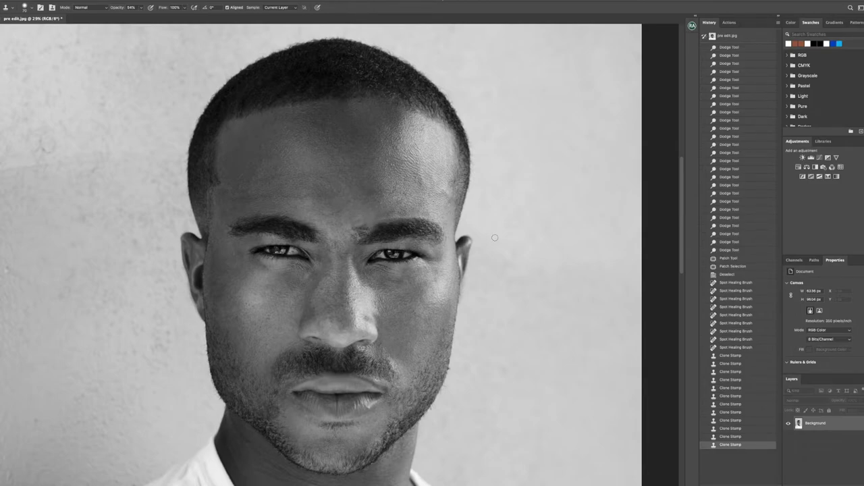
- Undo the last clone stroke, lower the Clone Stamp opacity, and clone clean skin above his left eyebrow and around his right eyebrow's outer end
{"action": "left_click", "coordinate": [728, 436]}
{"action": "left_click", "coordinate": [141, 13]}
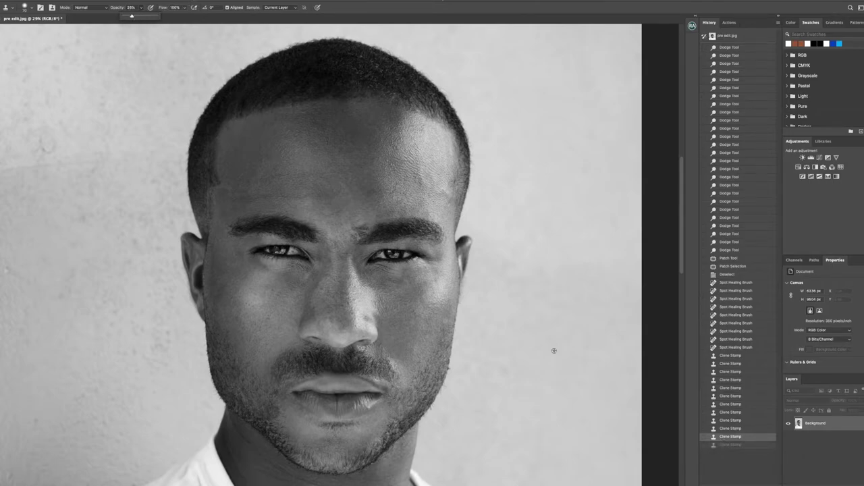
{"action": "left_click", "coordinate": [395, 209], "text": "alt"}
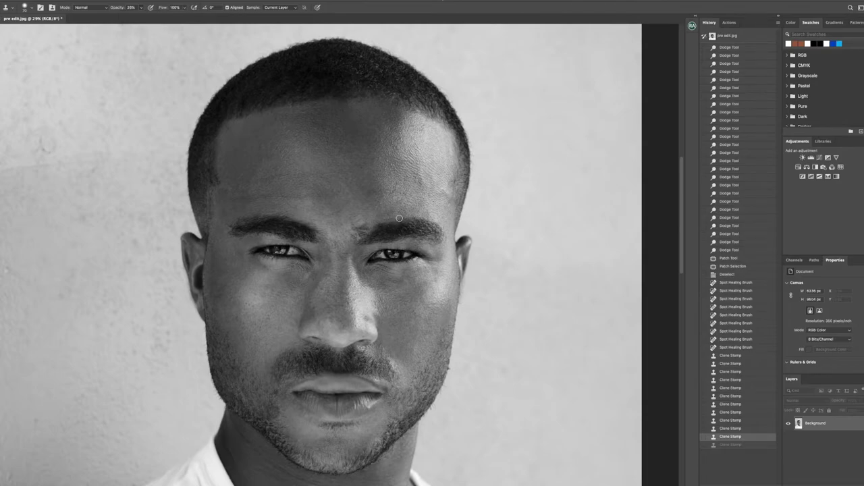
{"action": "left_click", "coordinate": [225, 215], "text": "alt"}
{"action": "left_click_drag", "start_coordinate": [228, 224], "coordinate": [235, 222]}
{"action": "left_click_drag", "start_coordinate": [227, 238], "coordinate": [223, 246]}
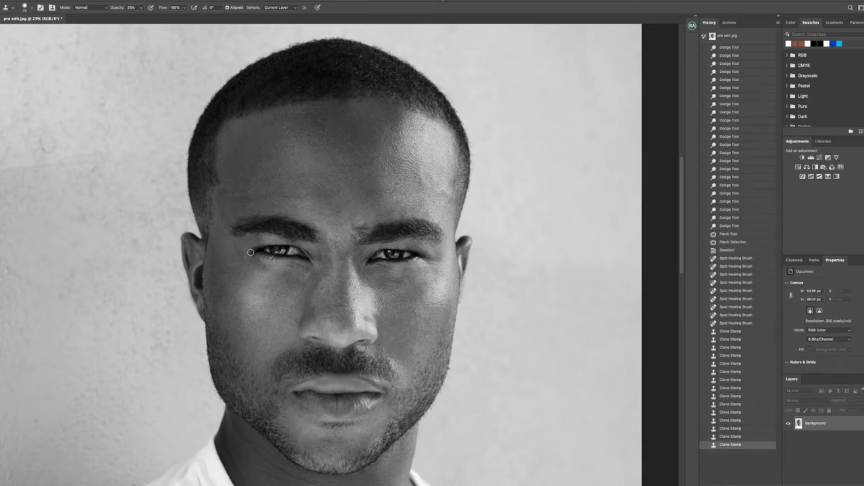
- Brighten his right eye and the skin directly around it with small Dodge Tool strokes
{"action": "key", "text": "z"}
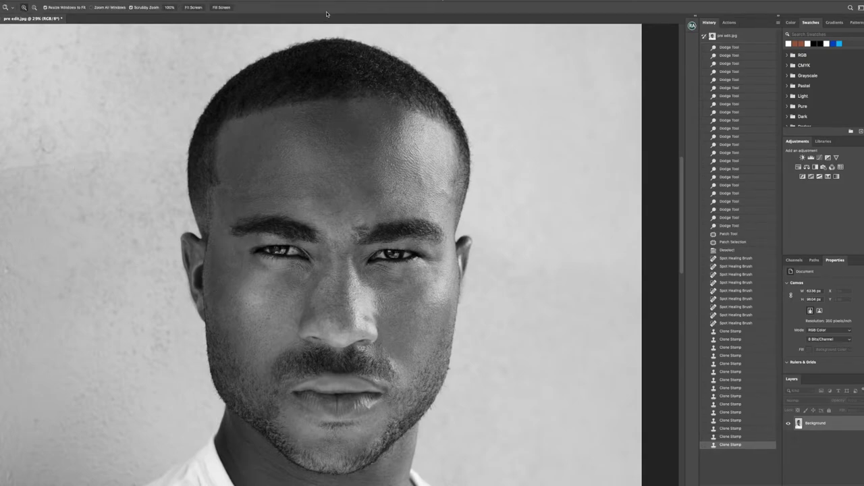
{"action": "left_click_drag", "start_coordinate": [358, 237], "coordinate": [380, 226]}
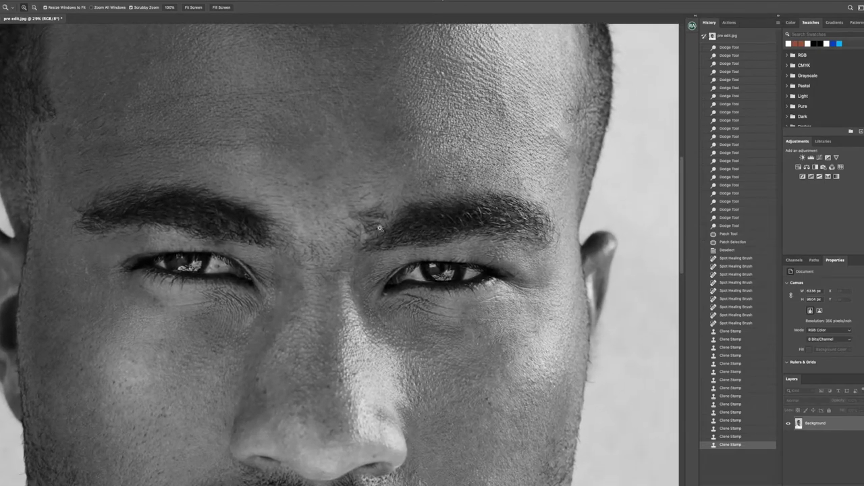
{"action": "scroll", "coordinate": [294, 256], "scroll_direction": "down", "scroll_amount": 2}
{"action": "key", "text": "o"}
{"action": "key", "text": "bracketleft"}
{"action": "key", "text": "bracketleft"}
{"action": "key", "text": "bracketleft"}
{"action": "key", "text": "bracketleft"}
{"action": "mouse_move", "coordinate": [145, 249]}
{"action": "left_mouse_down"}
{"action": "mouse_move", "coordinate": [189, 240]}
{"action": "mouse_move", "coordinate": [129, 251]}
{"action": "mouse_move", "coordinate": [203, 239]}
{"action": "left_mouse_up"}
{"action": "mouse_move", "coordinate": [179, 238]}
{"action": "left_mouse_down"}
{"action": "mouse_move", "coordinate": [228, 251]}
{"action": "mouse_move", "coordinate": [252, 272]}
{"action": "mouse_move", "coordinate": [221, 262]}
{"action": "left_mouse_up"}
{"action": "key", "text": "bracketleft"}
{"action": "left_click_drag", "start_coordinate": [161, 258], "coordinate": [153, 255]}
- Dodge his left eye and the eyebrow above it, using a slightly larger brush for the brow
{"action": "mouse_move", "coordinate": [393, 273]}
{"action": "left_mouse_down"}
{"action": "mouse_move", "coordinate": [472, 270]}
{"action": "mouse_move", "coordinate": [492, 261]}
{"action": "mouse_move", "coordinate": [473, 257]}
{"action": "mouse_move", "coordinate": [494, 258]}
{"action": "mouse_move", "coordinate": [488, 255]}
{"action": "mouse_move", "coordinate": [486, 261]}
{"action": "mouse_move", "coordinate": [503, 262]}
{"action": "mouse_move", "coordinate": [455, 247]}
{"action": "mouse_move", "coordinate": [448, 250]}
{"action": "mouse_move", "coordinate": [462, 249]}
{"action": "mouse_move", "coordinate": [418, 249]}
{"action": "mouse_move", "coordinate": [395, 258]}
{"action": "mouse_move", "coordinate": [381, 279]}
{"action": "mouse_move", "coordinate": [426, 249]}
{"action": "left_mouse_up"}
{"action": "key", "text": "]"}
{"action": "left_click_drag", "start_coordinate": [460, 212], "coordinate": [447, 205]}
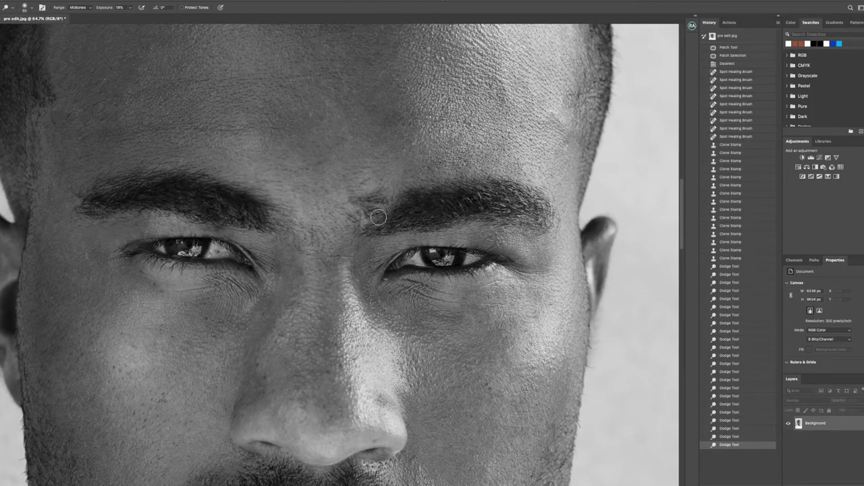
- Heal the small marks at the inner corner of his left eye and beneath his right eye with the Spot Healing Brush
{"action": "left_click", "coordinate": [0, 93]}
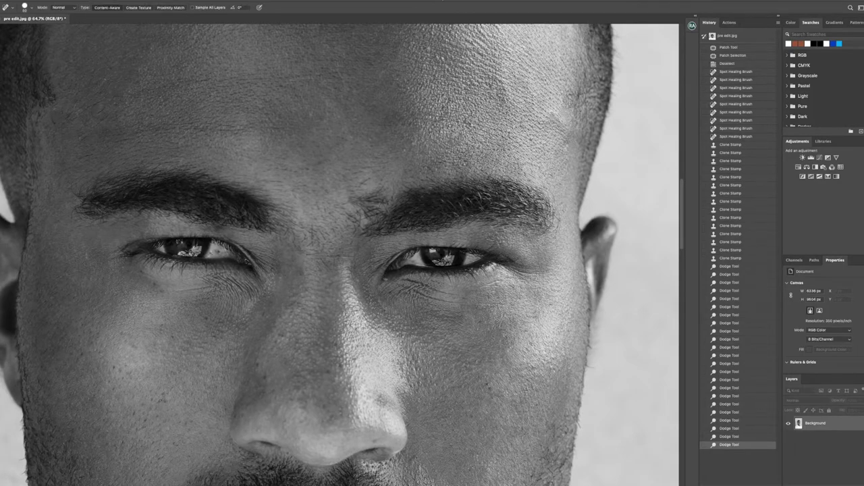
{"action": "left_click", "coordinate": [386, 281]}
{"action": "left_click", "coordinate": [387, 281]}
{"action": "left_click", "coordinate": [142, 272]}
{"action": "left_click", "coordinate": [159, 288]}
{"action": "left_click", "coordinate": [160, 292]}
{"action": "left_click", "coordinate": [206, 318]}
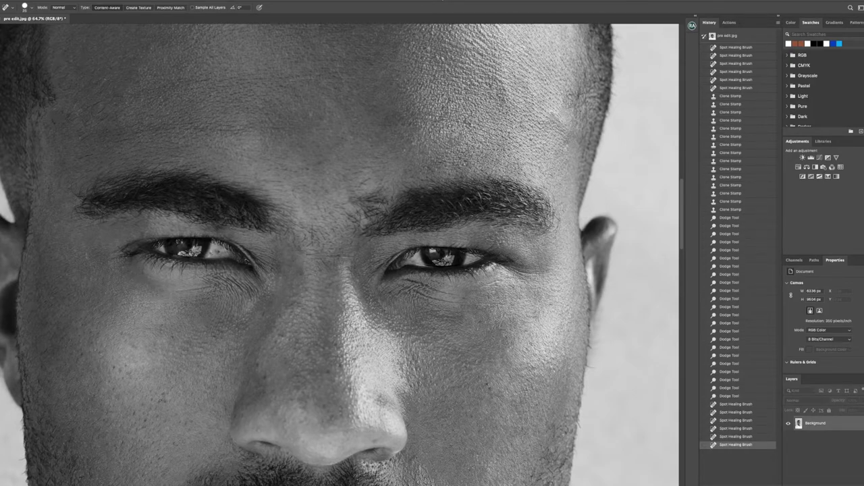
- Heal the dark spots on his right cheek and across the side of the nose
{"action": "left_click", "coordinate": [165, 402]}
{"action": "left_click", "coordinate": [159, 399]}
{"action": "left_click", "coordinate": [166, 392]}
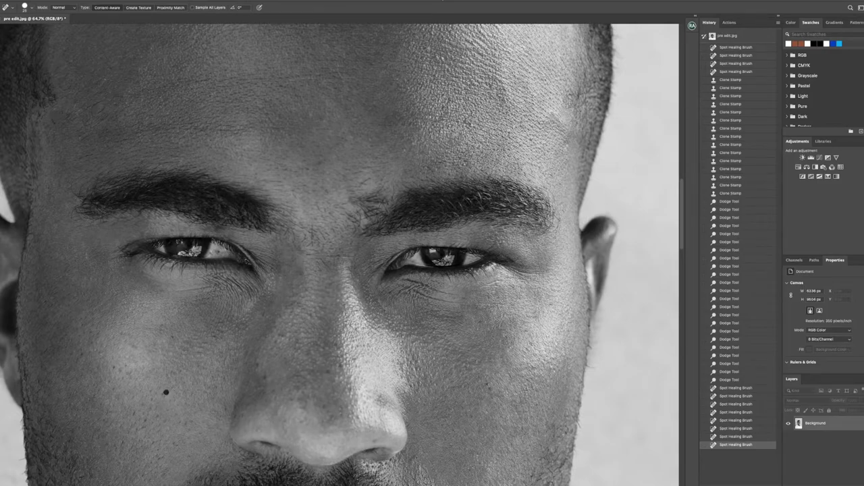
{"action": "left_click", "coordinate": [264, 377]}
{"action": "left_click", "coordinate": [290, 371]}
{"action": "left_click", "coordinate": [328, 372]}
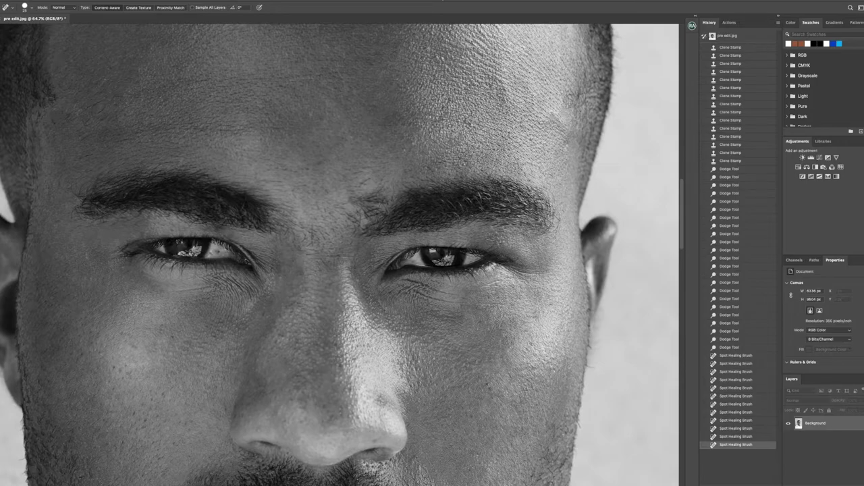
- Heal the small blemishes on his left cheek
{"action": "left_click", "coordinate": [492, 388]}
{"action": "left_click", "coordinate": [487, 385]}
{"action": "left_click", "coordinate": [491, 391]}
{"action": "left_click", "coordinate": [527, 332]}
- Heal the creases and stray hairs between the eyebrows and on the upper nose bridge
{"action": "left_click_drag", "start_coordinate": [359, 185], "coordinate": [369, 178]}
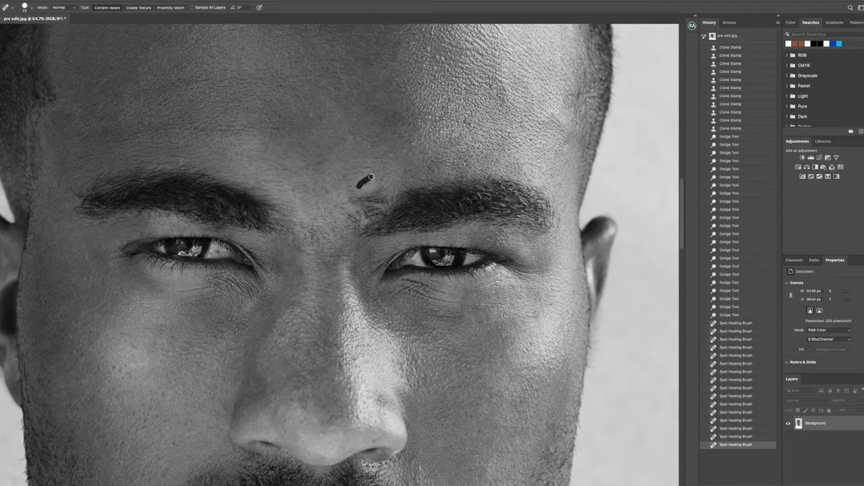
{"action": "left_click", "coordinate": [353, 174]}
{"action": "left_click", "coordinate": [362, 166]}
{"action": "mouse_move", "coordinate": [312, 230]}
{"action": "left_mouse_down"}
{"action": "mouse_move", "coordinate": [312, 248]}
{"action": "mouse_move", "coordinate": [328, 246]}
{"action": "mouse_move", "coordinate": [328, 268]}
{"action": "mouse_move", "coordinate": [338, 256]}
{"action": "left_mouse_up"}
{"action": "left_click", "coordinate": [319, 241]}
{"action": "left_click", "coordinate": [327, 235]}
{"action": "left_click", "coordinate": [343, 256]}
- Heal stray hairs at his left eyebrow's inner end and around his right eyebrow's outer end, plus a spot in the right eye
{"action": "left_click", "coordinate": [393, 197]}
{"action": "mouse_move", "coordinate": [394, 185]}
{"action": "left_mouse_down"}
{"action": "mouse_move", "coordinate": [393, 196]}
{"action": "mouse_move", "coordinate": [369, 189]}
{"action": "mouse_move", "coordinate": [384, 180]}
{"action": "mouse_move", "coordinate": [379, 185]}
{"action": "left_mouse_up"}
{"action": "left_click", "coordinate": [380, 185]}
{"action": "mouse_move", "coordinate": [73, 181]}
{"action": "left_mouse_down"}
{"action": "mouse_move", "coordinate": [81, 220]}
{"action": "mouse_move", "coordinate": [126, 223]}
{"action": "left_mouse_up"}
{"action": "left_click", "coordinate": [83, 229]}
{"action": "left_click", "coordinate": [146, 220]}
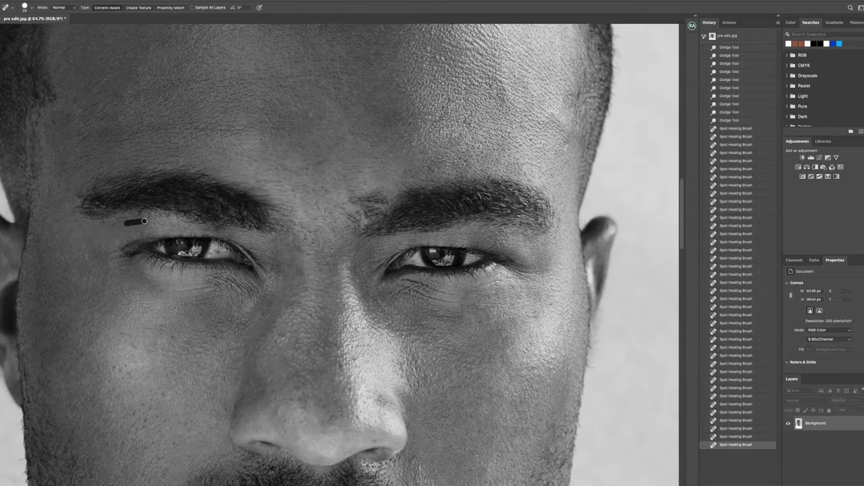
{"action": "left_click", "coordinate": [220, 252]}
- Fit the whole portrait in view, compare it with the original snapshot, and return to the latest edit
{"action": "key", "text": "z"}
{"action": "left_click", "coordinate": [194, 7]}
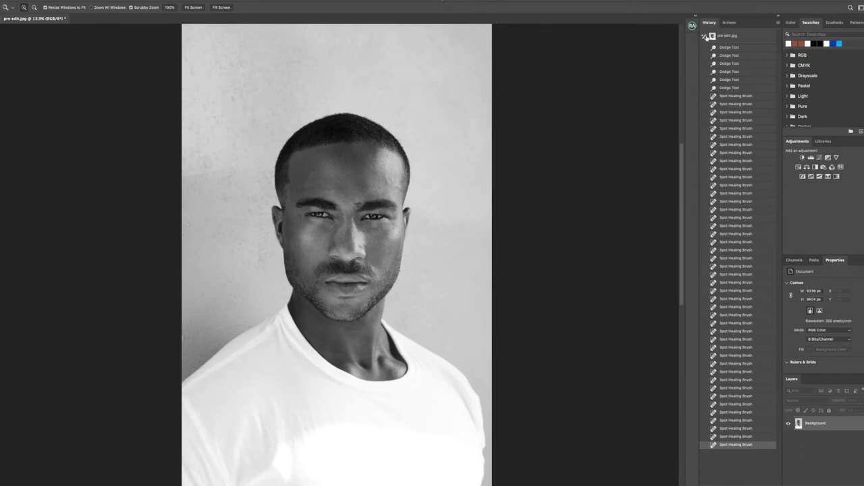
{"action": "left_click", "coordinate": [735, 43]}
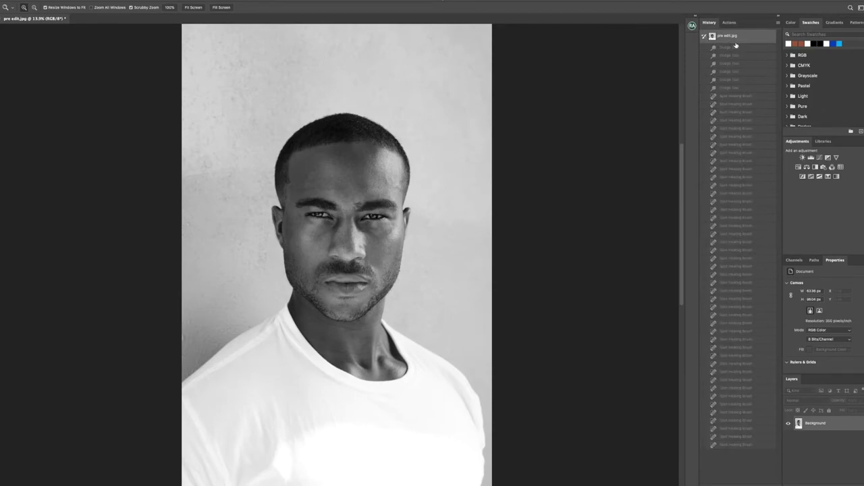
{"action": "left_click", "coordinate": [745, 447]}
- Clone clean wall over the stray beard hairs along the edge of his left jaw
{"action": "left_click_drag", "start_coordinate": [371, 291], "coordinate": [418, 285]}
{"action": "key", "text": "s"}
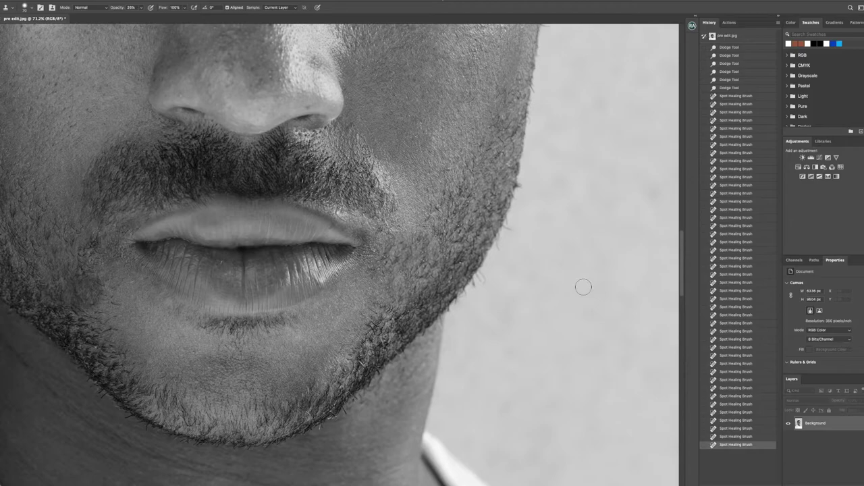
{"action": "left_click", "coordinate": [550, 223], "text": "alt"}
{"action": "mouse_move", "coordinate": [515, 239]}
{"action": "left_mouse_down"}
{"action": "mouse_move", "coordinate": [519, 220]}
{"action": "mouse_move", "coordinate": [502, 246]}
{"action": "mouse_move", "coordinate": [520, 208]}
{"action": "left_mouse_up"}
- Set the Clone Stamp opacity to 74% and clean the remaining stray beard hairs along his left jawline and under the chin
{"action": "left_click", "coordinate": [141, 7]}
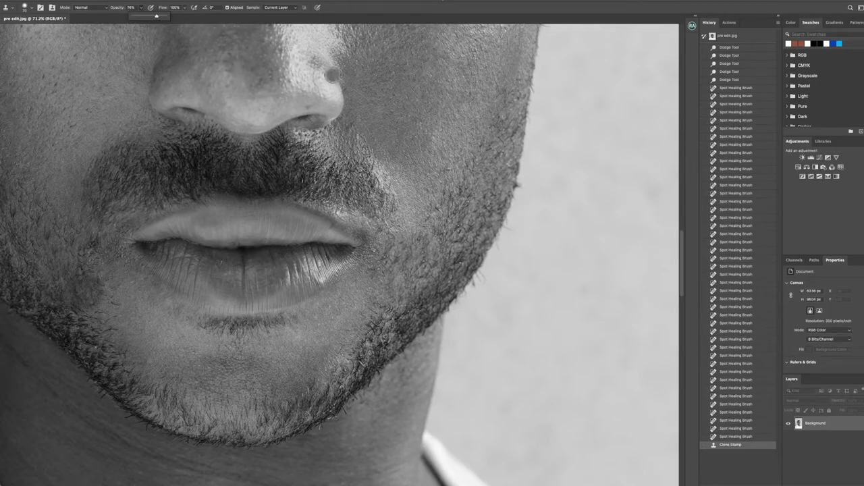
{"action": "left_click", "coordinate": [550, 183], "text": "alt"}
{"action": "left_click_drag", "start_coordinate": [531, 172], "coordinate": [524, 188]}
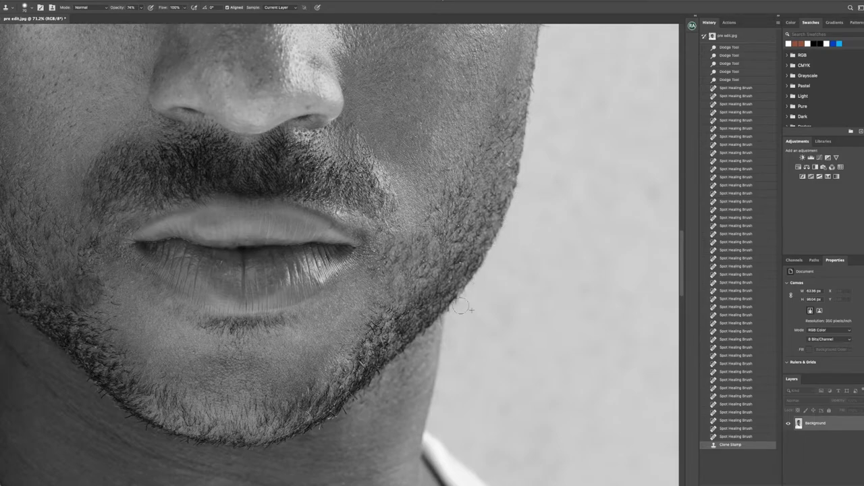
{"action": "mouse_move", "coordinate": [488, 270]}
{"action": "left_mouse_down"}
{"action": "mouse_move", "coordinate": [506, 257]}
{"action": "mouse_move", "coordinate": [539, 189]}
{"action": "left_mouse_up"}
{"action": "left_click", "coordinate": [513, 267], "text": "alt"}
{"action": "left_click", "coordinate": [421, 376], "text": "alt"}
{"action": "left_click_drag", "start_coordinate": [395, 372], "coordinate": [313, 416]}
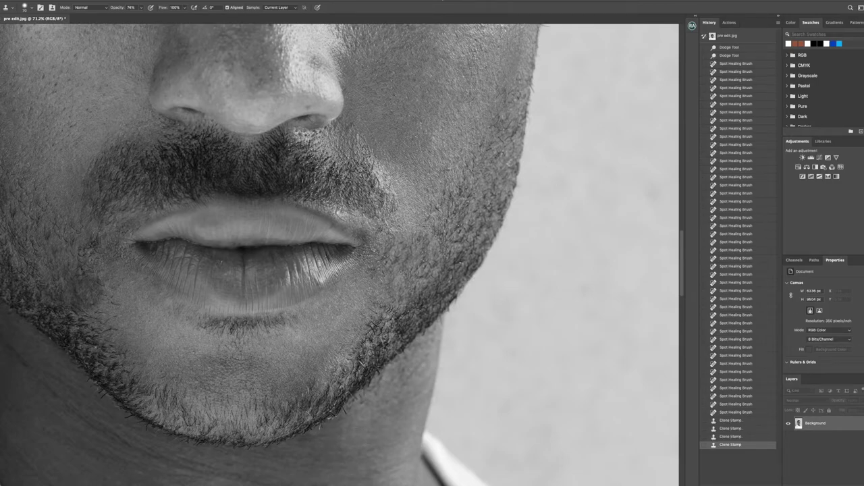
- Clone clean wall over the stray beard hairs along the edge of his right jaw
{"action": "left_click_drag", "start_coordinate": [372, 485], "coordinate": [287, 485]}
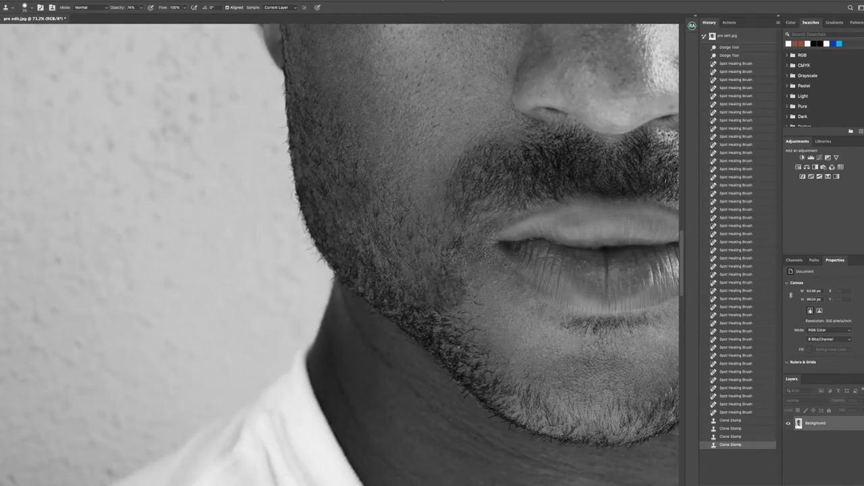
{"action": "mouse_move", "coordinate": [275, 127]}
{"action": "left_mouse_down"}
{"action": "mouse_move", "coordinate": [287, 200]}
{"action": "mouse_move", "coordinate": [321, 270]}
{"action": "mouse_move", "coordinate": [292, 216]}
{"action": "left_mouse_up"}
{"action": "left_click", "coordinate": [289, 262], "text": "alt"}
- Use Liquify with a size 700 brush to smooth the head outline beside his left temple, and apply it
{"action": "key", "text": "z"}
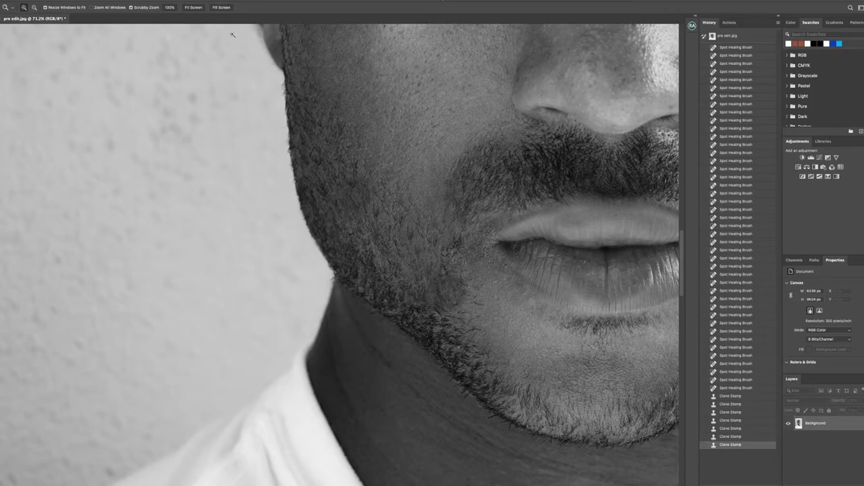
{"action": "left_click", "coordinate": [202, 8]}
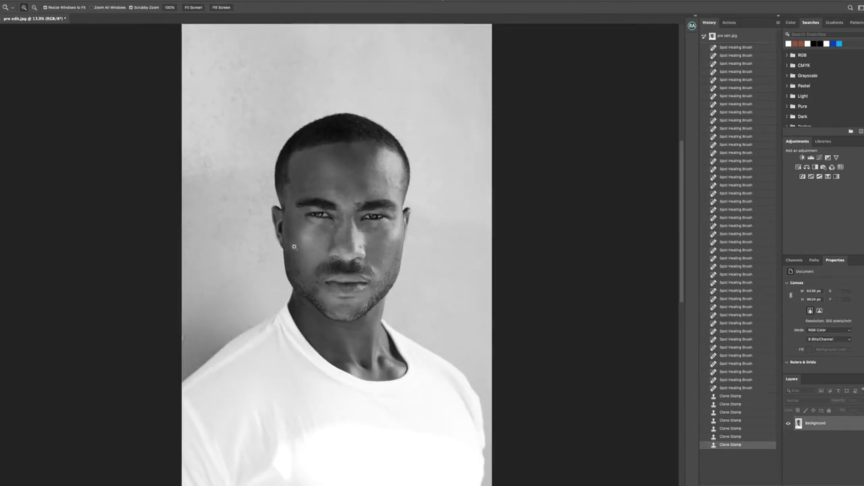
{"action": "left_click", "coordinate": [146, 0]}
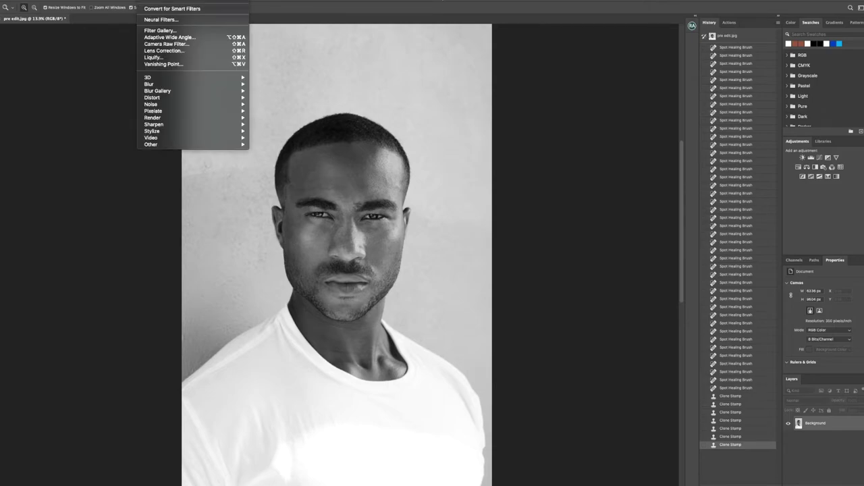
{"action": "left_click", "coordinate": [156, 58]}
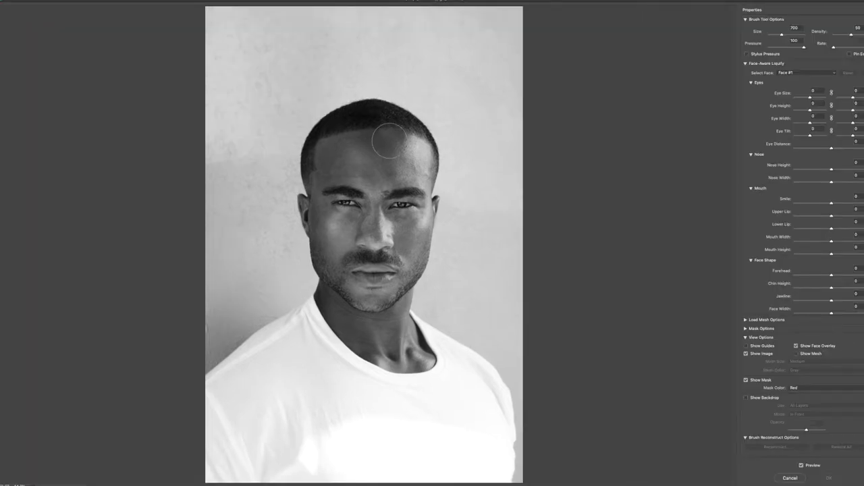
{"action": "left_click", "coordinate": [405, 137]}
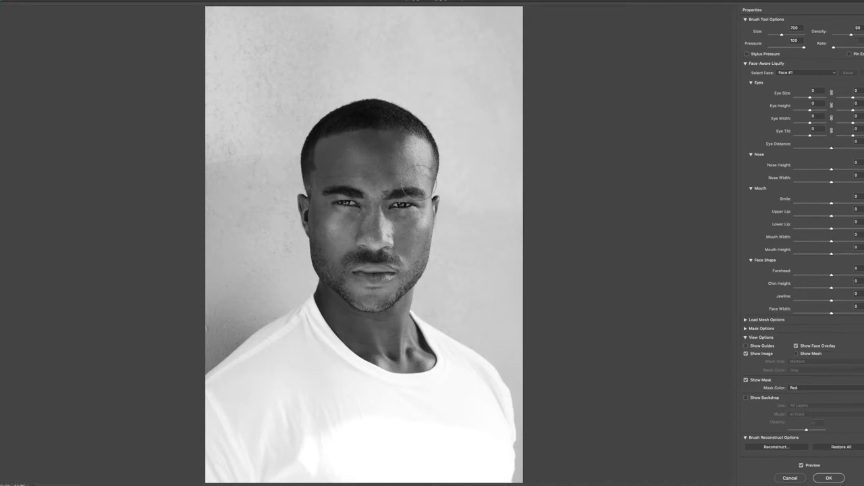
{"action": "left_click_drag", "start_coordinate": [445, 166], "coordinate": [441, 152]}
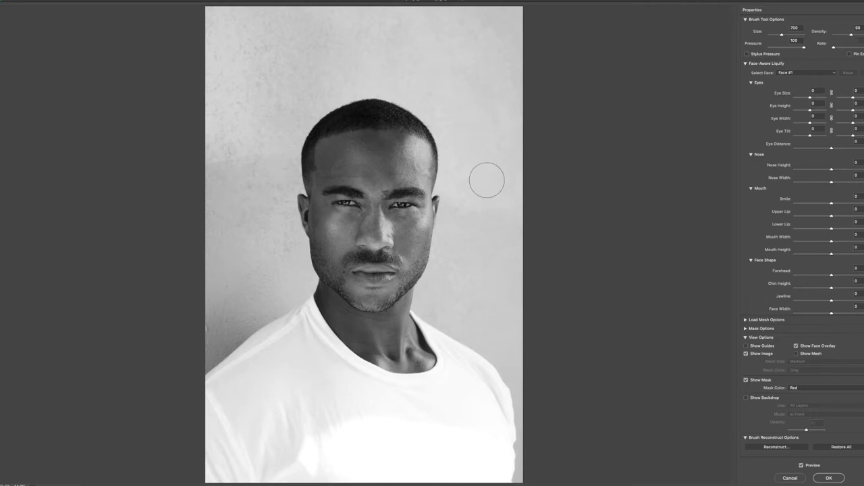
{"action": "left_click", "coordinate": [829, 479]}
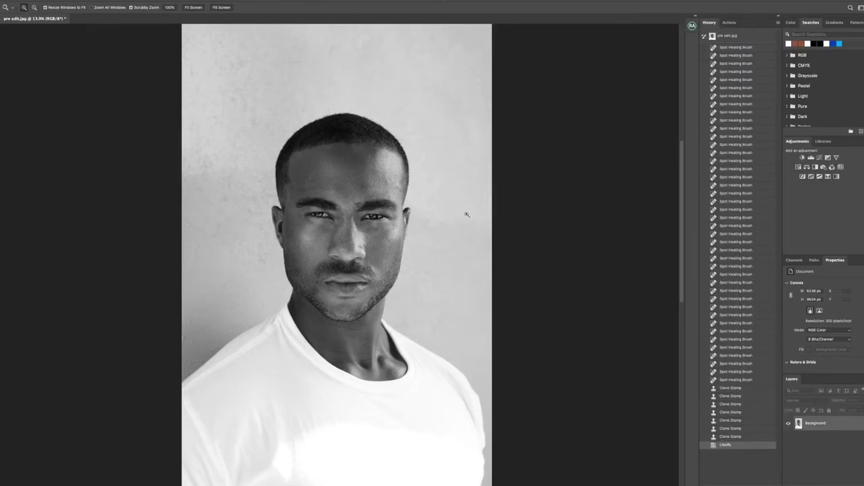
- Run the advanced frequency separation action and accept a Gaussian Blur radius that smooths the skin detail on the low-frequency layer
{"action": "left_click", "coordinate": [729, 24]}
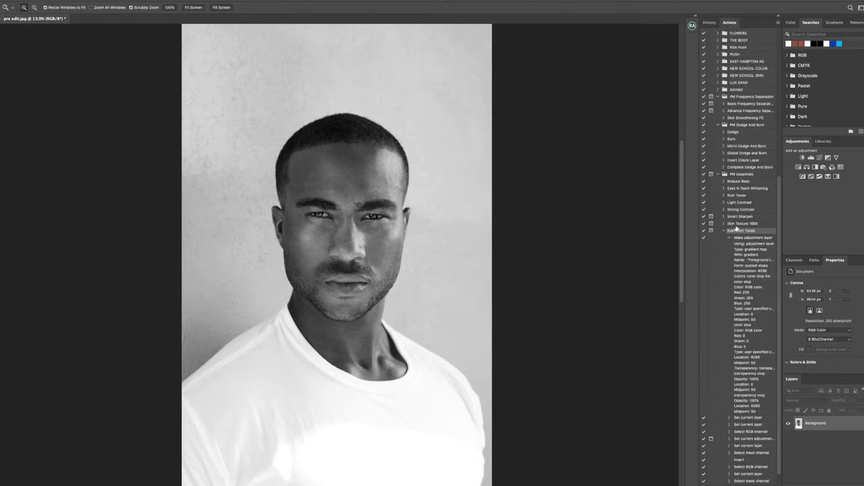
{"action": "left_click", "coordinate": [724, 230]}
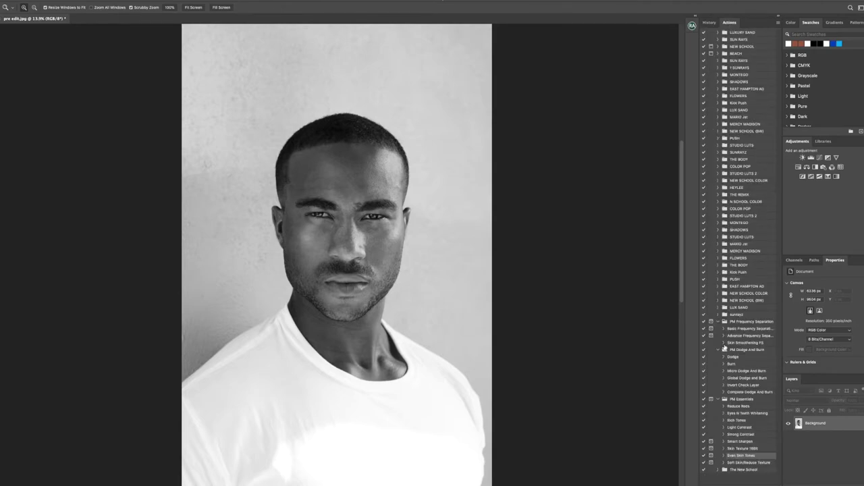
{"action": "left_click", "coordinate": [723, 336]}
{"action": "left_click", "coordinate": [737, 343]}
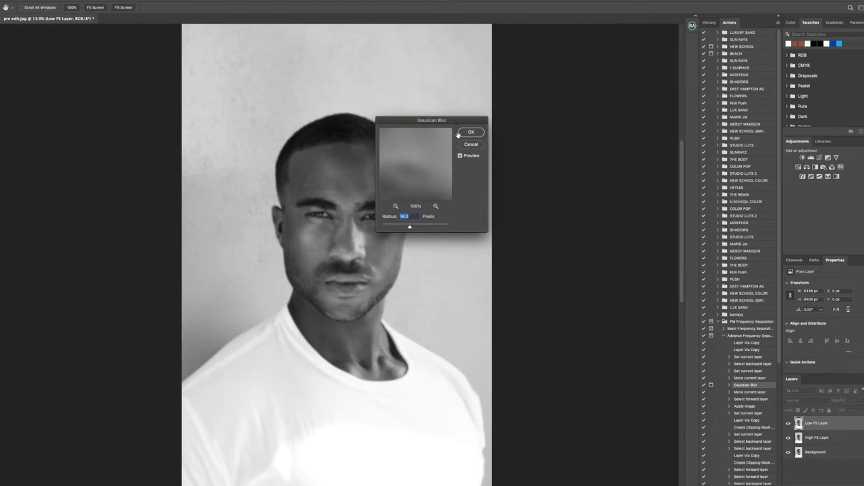
{"action": "left_click_drag", "start_coordinate": [409, 225], "coordinate": [406, 227]}
{"action": "left_click_drag", "start_coordinate": [410, 227], "coordinate": [411, 228]}
{"action": "left_click", "coordinate": [474, 135]}
- With the High FS Layer hidden, blend the forehead, cheek and nose tones on the Low FS Layer copy using the Mixer Brush
{"action": "left_click", "coordinate": [797, 421]}
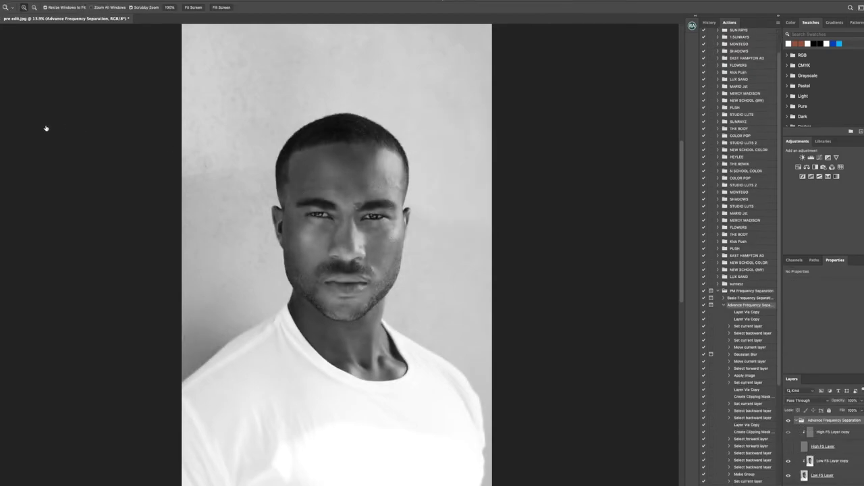
{"action": "left_click", "coordinate": [832, 461]}
{"action": "key", "text": "b"}
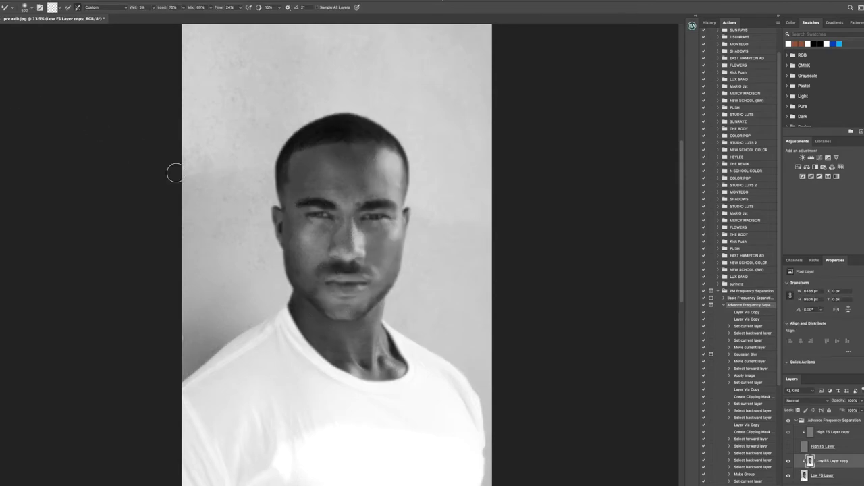
{"action": "key", "text": "]"}
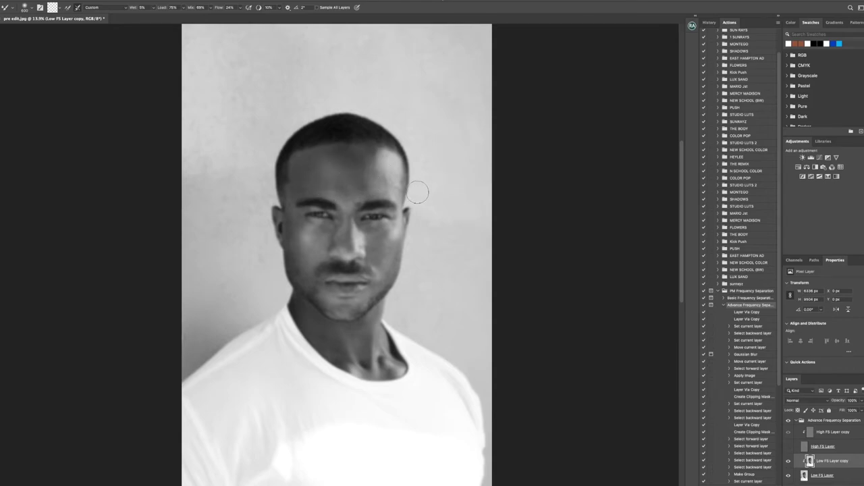
{"action": "mouse_move", "coordinate": [376, 161]}
{"action": "left_mouse_down"}
{"action": "mouse_move", "coordinate": [382, 183]}
{"action": "mouse_move", "coordinate": [389, 176]}
{"action": "left_mouse_up"}
{"action": "mouse_move", "coordinate": [332, 174]}
{"action": "left_mouse_down"}
{"action": "mouse_move", "coordinate": [382, 166]}
{"action": "mouse_move", "coordinate": [358, 171]}
{"action": "mouse_move", "coordinate": [348, 156]}
{"action": "mouse_move", "coordinate": [335, 157]}
{"action": "mouse_move", "coordinate": [360, 162]}
{"action": "left_mouse_up"}
{"action": "mouse_move", "coordinate": [315, 228]}
{"action": "left_mouse_down"}
{"action": "mouse_move", "coordinate": [333, 227]}
{"action": "mouse_move", "coordinate": [299, 228]}
{"action": "left_mouse_up"}
{"action": "mouse_move", "coordinate": [310, 268]}
{"action": "left_mouse_down"}
{"action": "mouse_move", "coordinate": [304, 256]}
{"action": "mouse_move", "coordinate": [329, 227]}
{"action": "left_mouse_up"}
{"action": "left_click_drag", "start_coordinate": [338, 244], "coordinate": [345, 212]}
- Blend the chin tones with a smaller Mixer Brush
{"action": "key", "text": "bracketleft"}
{"action": "key", "text": "bracketleft"}
{"action": "key", "text": "bracketleft"}
{"action": "left_click_drag", "start_coordinate": [334, 307], "coordinate": [356, 303]}
- Blend the remaining uneven tones across the forehead with a larger Mixer Brush
{"action": "key", "text": "bracketright"}
{"action": "key", "text": "bracketright"}
{"action": "mouse_move", "coordinate": [336, 193]}
{"action": "left_mouse_down"}
{"action": "mouse_move", "coordinate": [306, 179]}
{"action": "mouse_move", "coordinate": [301, 166]}
{"action": "mouse_move", "coordinate": [295, 193]}
{"action": "mouse_move", "coordinate": [320, 177]}
{"action": "mouse_move", "coordinate": [289, 201]}
{"action": "mouse_move", "coordinate": [311, 183]}
{"action": "mouse_move", "coordinate": [322, 189]}
{"action": "mouse_move", "coordinate": [290, 200]}
{"action": "mouse_move", "coordinate": [297, 187]}
{"action": "mouse_move", "coordinate": [319, 183]}
{"action": "mouse_move", "coordinate": [304, 162]}
{"action": "left_mouse_up"}
{"action": "key", "text": "bracketleft"}
{"action": "key", "text": "bracketleft"}
{"action": "key", "text": "bracketleft"}
{"action": "key", "text": "bracketright"}
{"action": "key", "text": "bracketright"}
{"action": "key", "text": "bracketright"}
{"action": "mouse_move", "coordinate": [376, 183]}
{"action": "left_mouse_down"}
{"action": "mouse_move", "coordinate": [341, 184]}
{"action": "mouse_move", "coordinate": [362, 173]}
{"action": "mouse_move", "coordinate": [344, 153]}
{"action": "mouse_move", "coordinate": [376, 161]}
{"action": "mouse_move", "coordinate": [355, 172]}
{"action": "mouse_move", "coordinate": [357, 188]}
{"action": "mouse_move", "coordinate": [389, 191]}
{"action": "mouse_move", "coordinate": [364, 211]}
{"action": "mouse_move", "coordinate": [366, 183]}
{"action": "mouse_move", "coordinate": [387, 161]}
{"action": "mouse_move", "coordinate": [329, 155]}
{"action": "mouse_move", "coordinate": [354, 153]}
{"action": "mouse_move", "coordinate": [366, 175]}
{"action": "mouse_move", "coordinate": [326, 159]}
{"action": "mouse_move", "coordinate": [348, 181]}
{"action": "mouse_move", "coordinate": [328, 187]}
{"action": "mouse_move", "coordinate": [352, 191]}
{"action": "left_mouse_up"}
- Blend the tones along the right side of his face with a smaller Mixer Brush, and show the High FS Layer again
{"action": "key", "text": "bracketleft"}
{"action": "key", "text": "bracketleft"}
{"action": "key", "text": "bracketleft"}
{"action": "key", "text": "bracketleft"}
{"action": "mouse_move", "coordinate": [295, 247]}
{"action": "left_mouse_down"}
{"action": "mouse_move", "coordinate": [286, 244]}
{"action": "mouse_move", "coordinate": [290, 204]}
{"action": "left_mouse_up"}
{"action": "left_click", "coordinate": [789, 446]}
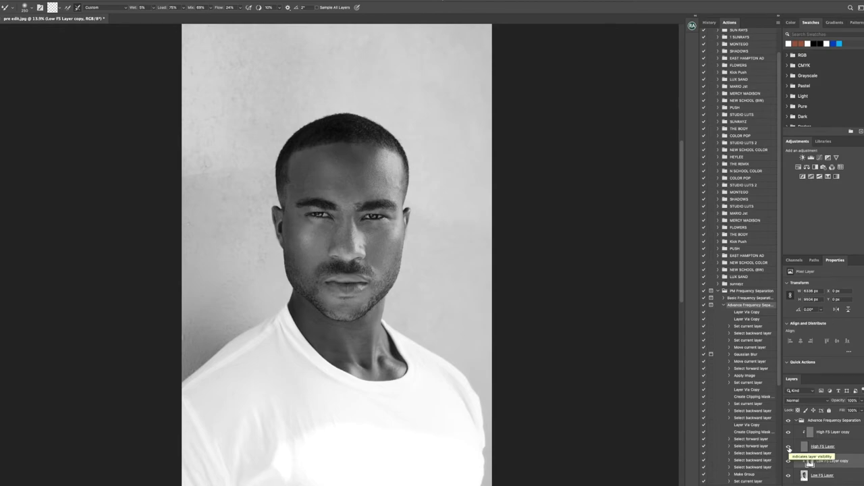
- Compare the retouched portrait with its original history state, and examine the skin around the eyes and nose up close
{"action": "left_click", "coordinate": [709, 23]}
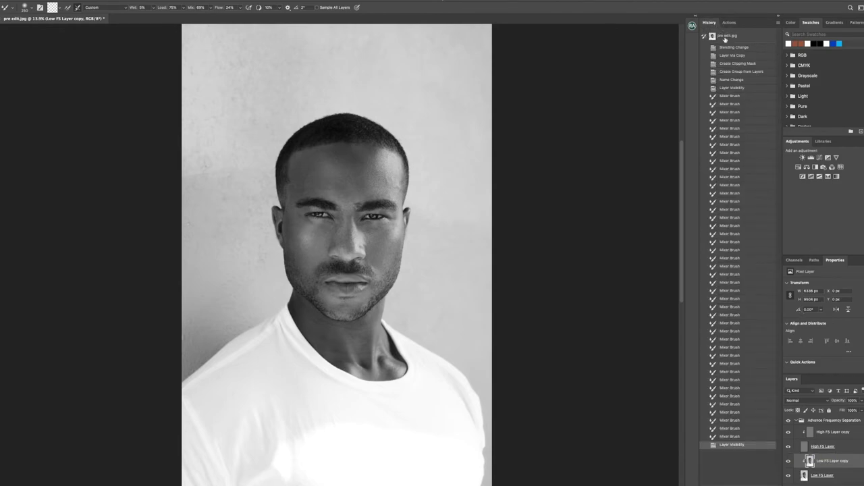
{"action": "left_click", "coordinate": [730, 42]}
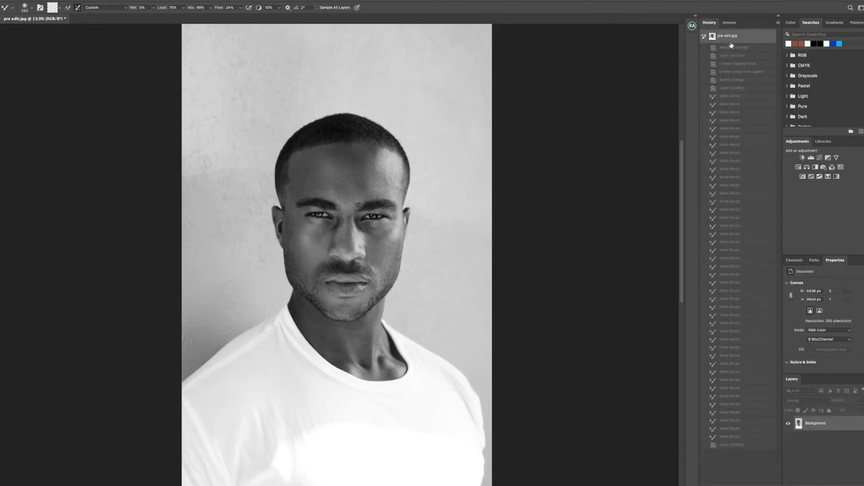
{"action": "left_click", "coordinate": [736, 444]}
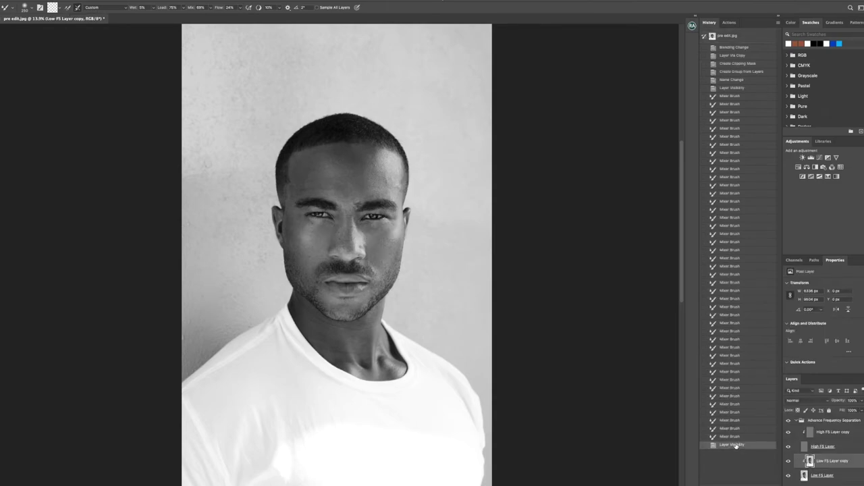
{"action": "key", "text": "z"}
{"action": "left_click_drag", "start_coordinate": [352, 209], "coordinate": [391, 204]}
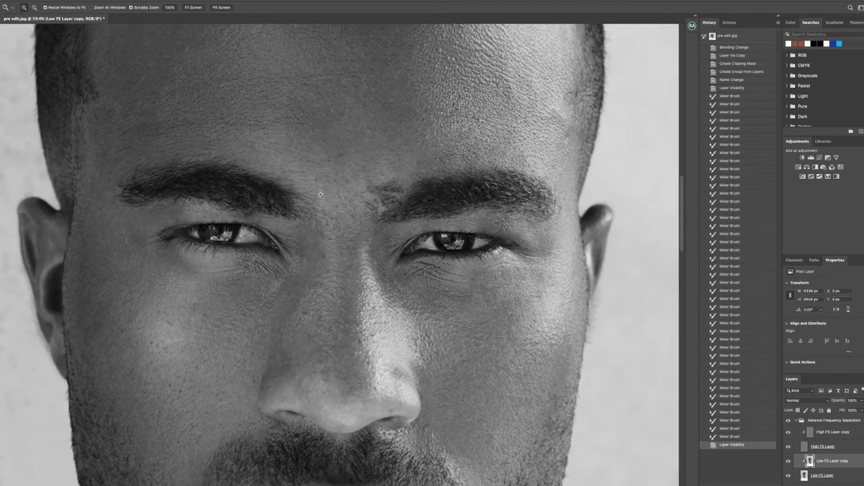
{"action": "scroll", "coordinate": [321, 195], "scroll_direction": "down", "scroll_amount": 1}
{"action": "scroll", "coordinate": [321, 195], "scroll_direction": "up", "scroll_amount": 1}
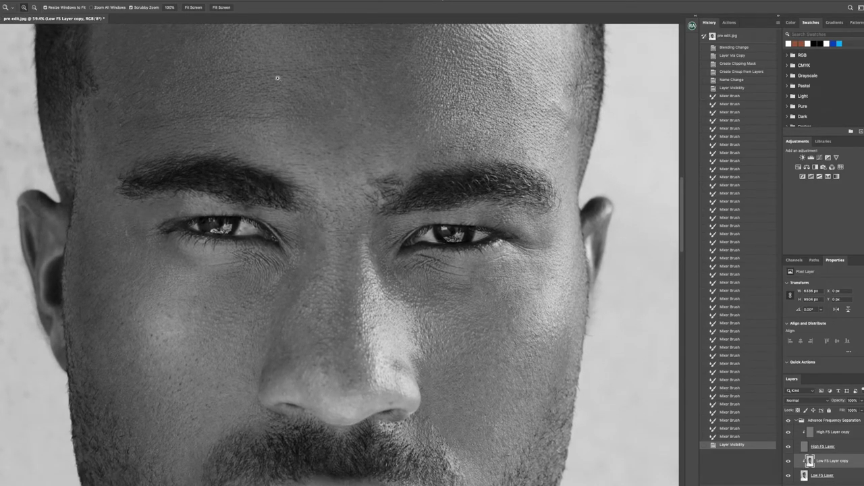
{"action": "left_click", "coordinate": [199, 9]}
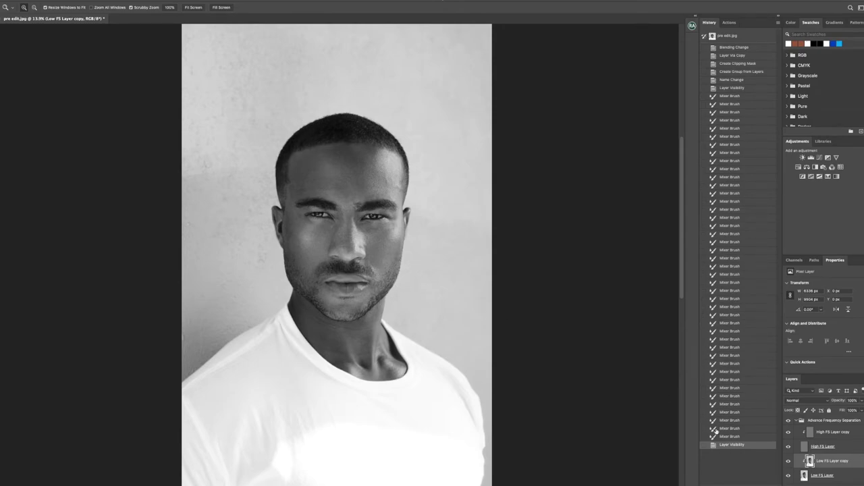
- Flatten the frequency separation group and the background into a single layer
{"action": "scroll", "coordinate": [857, 481], "scroll_direction": "down", "scroll_amount": 1}
{"action": "right_click", "coordinate": [848, 478]}
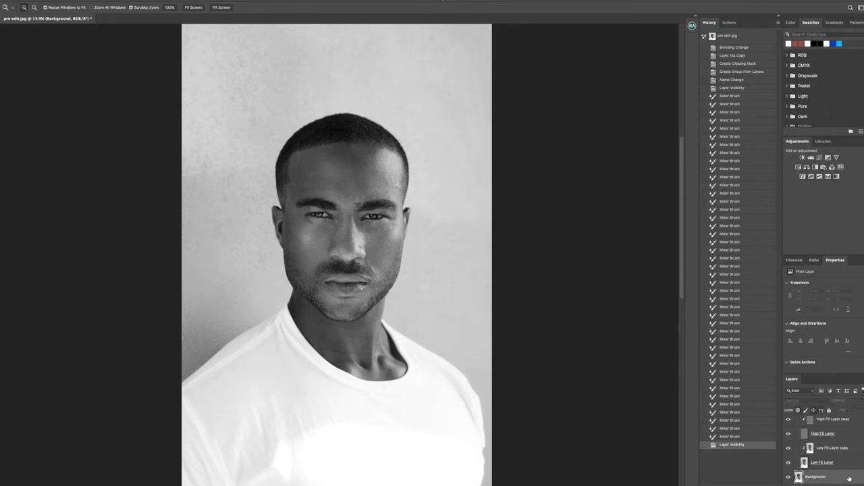
{"action": "left_click", "coordinate": [831, 471]}
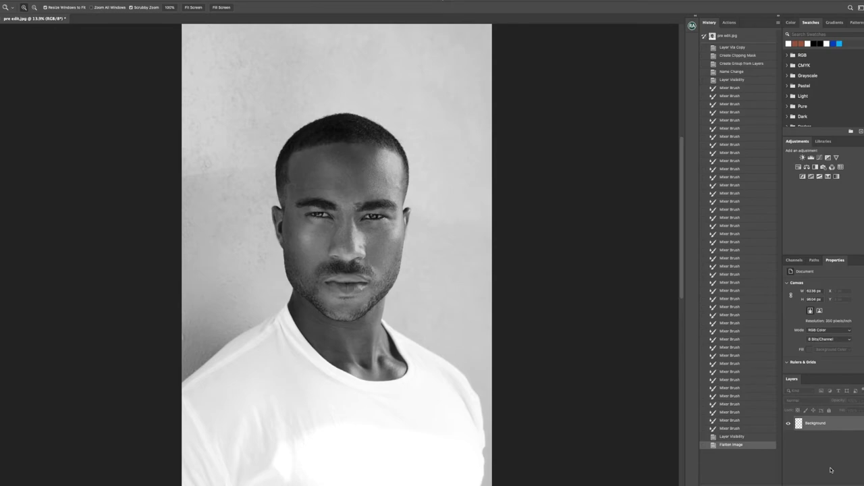
- Run the Skin Smoothening FS action on the flattened portrait and expand the layer group it creates
{"action": "left_click", "coordinate": [730, 22]}
{"action": "left_click", "coordinate": [726, 308]}
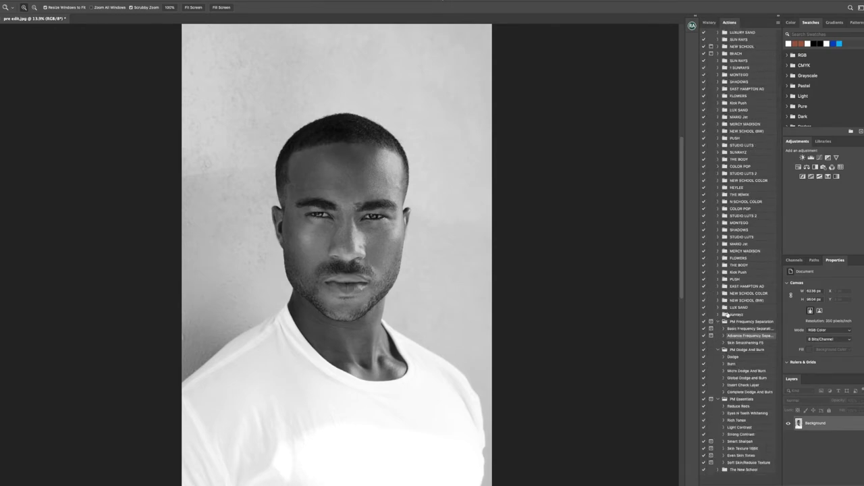
{"action": "left_click", "coordinate": [724, 343]}
{"action": "left_click", "coordinate": [739, 351]}
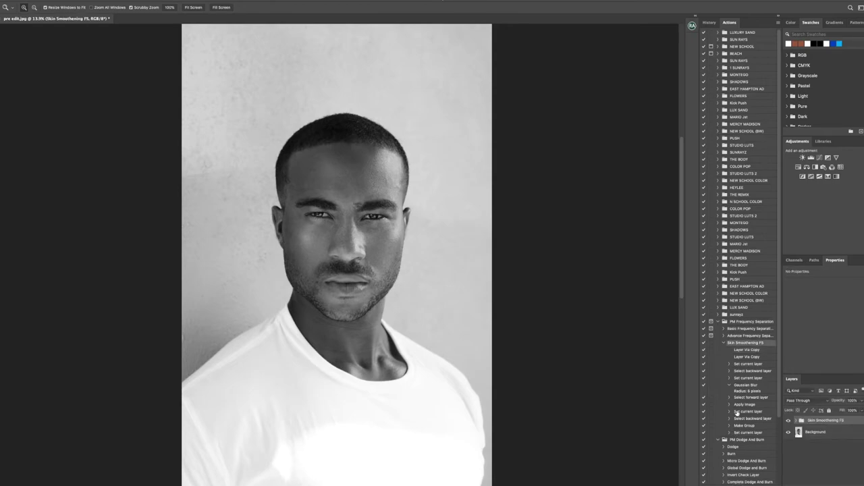
{"action": "left_click", "coordinate": [796, 421]}
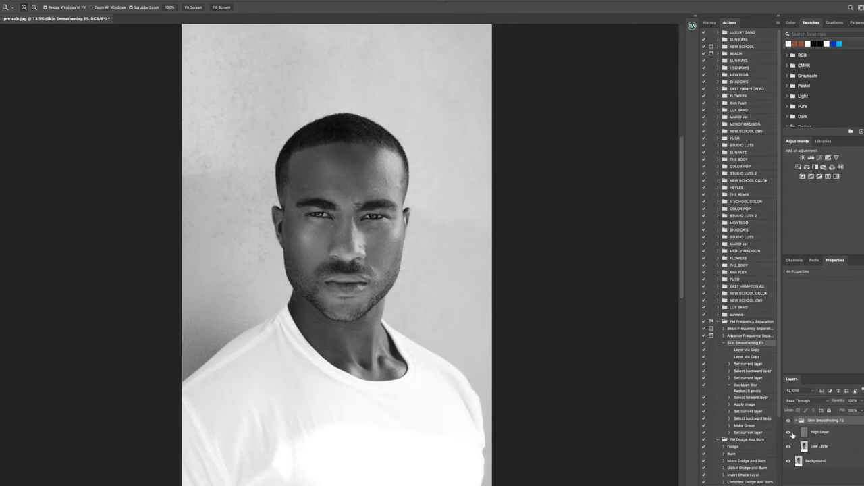
- With the High Layer hidden, blend the tones of both cheeks on the Low Layer using an enlarged Mixer Brush
{"action": "left_click", "coordinate": [819, 447]}
{"action": "left_click", "coordinate": [1, 110]}
{"action": "left_click", "coordinate": [2, 100]}
{"action": "key", "text": "bracketright"}
{"action": "key", "text": "bracketright"}
{"action": "key", "text": "bracketright"}
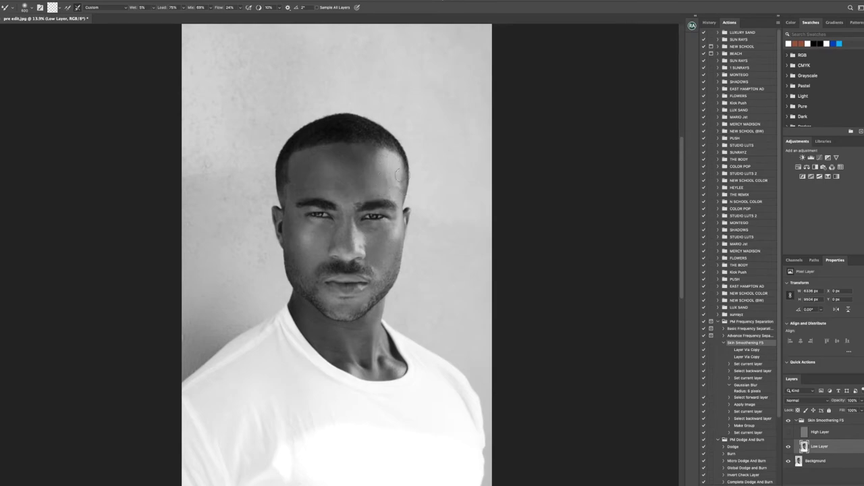
{"action": "mouse_move", "coordinate": [332, 223]}
{"action": "left_mouse_down"}
{"action": "mouse_move", "coordinate": [311, 231]}
{"action": "mouse_move", "coordinate": [340, 235]}
{"action": "mouse_move", "coordinate": [346, 208]}
{"action": "mouse_move", "coordinate": [341, 241]}
{"action": "mouse_move", "coordinate": [352, 243]}
{"action": "mouse_move", "coordinate": [313, 260]}
{"action": "mouse_move", "coordinate": [295, 241]}
{"action": "mouse_move", "coordinate": [315, 251]}
{"action": "left_mouse_up"}
{"action": "key", "text": "bracketleft"}
{"action": "key", "text": "bracketleft"}
{"action": "key", "text": "bracketright"}
{"action": "key", "text": "bracketright"}
{"action": "mouse_move", "coordinate": [388, 260]}
{"action": "left_mouse_down"}
{"action": "mouse_move", "coordinate": [374, 244]}
{"action": "mouse_move", "coordinate": [393, 230]}
{"action": "mouse_move", "coordinate": [372, 233]}
{"action": "left_mouse_up"}
{"action": "key", "text": "bracketleft"}
{"action": "key", "text": "bracketright"}
- Blend the chin, forehead and under-eye tones with the Mixer Brush, and show the High Layer again
{"action": "left_click_drag", "start_coordinate": [328, 310], "coordinate": [365, 295]}
{"action": "key", "text": "bracketright"}
{"action": "mouse_move", "coordinate": [347, 146]}
{"action": "left_mouse_down"}
{"action": "mouse_move", "coordinate": [369, 152]}
{"action": "mouse_move", "coordinate": [335, 153]}
{"action": "mouse_move", "coordinate": [371, 153]}
{"action": "mouse_move", "coordinate": [294, 167]}
{"action": "mouse_move", "coordinate": [316, 169]}
{"action": "left_mouse_up"}
{"action": "key", "text": "bracketright"}
{"action": "key", "text": "bracketleft"}
{"action": "key", "text": "bracketleft"}
{"action": "mouse_move", "coordinate": [380, 231]}
{"action": "left_mouse_down"}
{"action": "mouse_move", "coordinate": [368, 231]}
{"action": "mouse_move", "coordinate": [381, 237]}
{"action": "left_mouse_up"}
{"action": "key", "text": "bracketright"}
{"action": "key", "text": "bracketright"}
- Compare the smoothed face up close with the original history state, and return to the latest state
{"action": "key", "text": "z"}
{"action": "left_click_drag", "start_coordinate": [339, 222], "coordinate": [414, 197]}
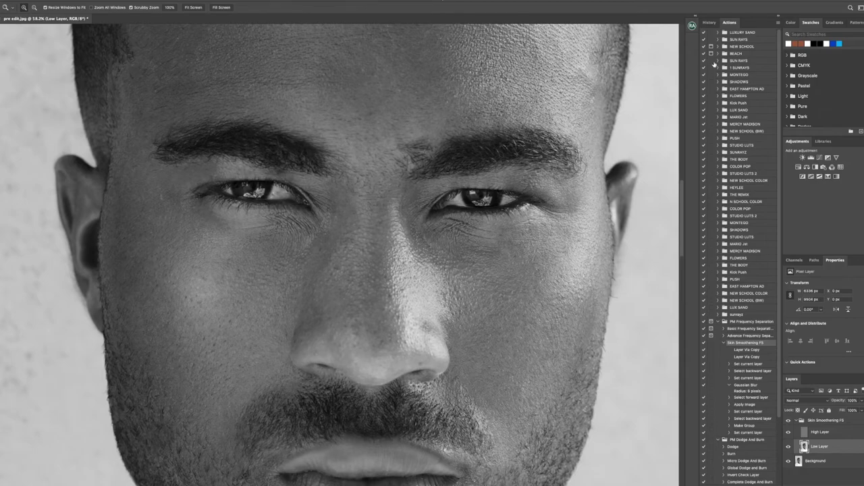
{"action": "left_click", "coordinate": [709, 22]}
{"action": "left_click", "coordinate": [728, 38]}
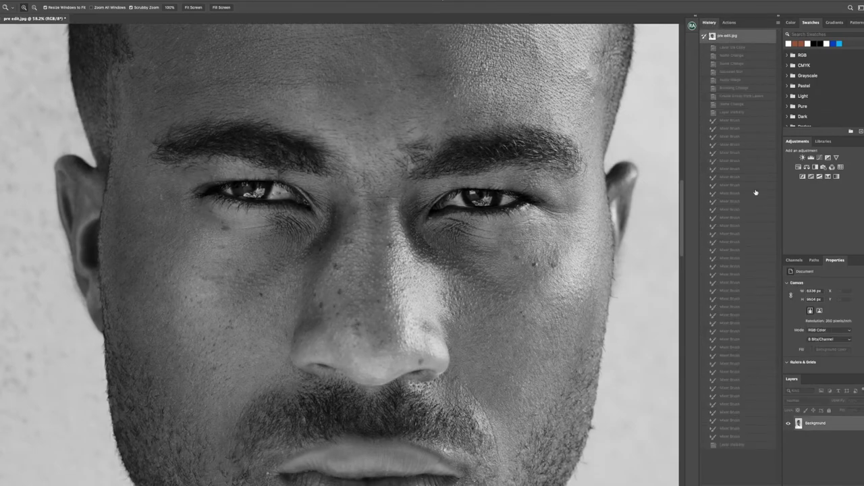
{"action": "left_click", "coordinate": [731, 445]}
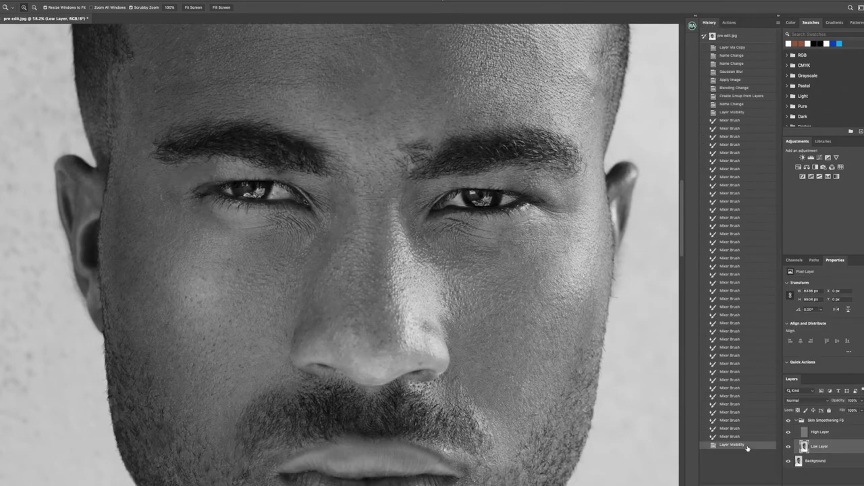
{"action": "left_click", "coordinate": [197, 8]}
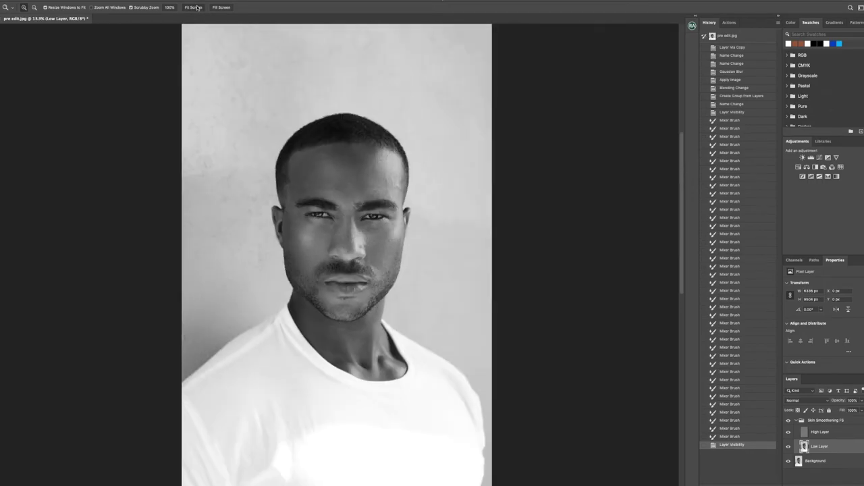
- Flatten the Skin Smoothening FS group into the background
{"action": "key", "text": "o"}
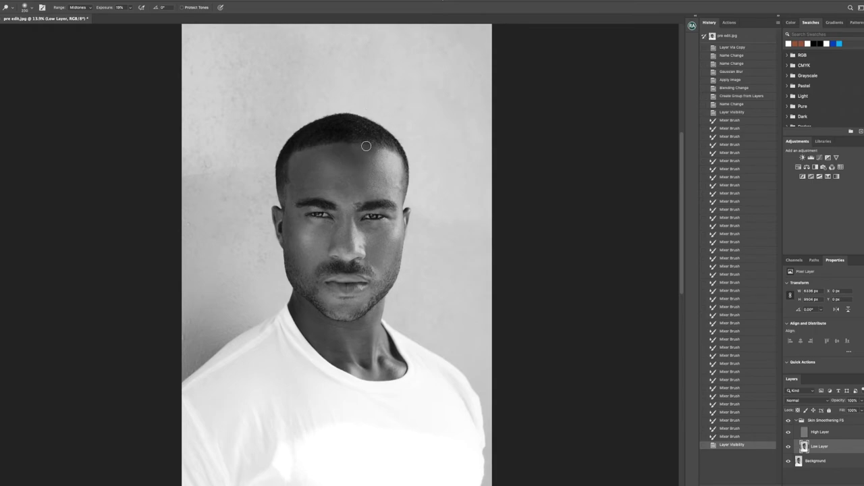
{"action": "right_click", "coordinate": [842, 465]}
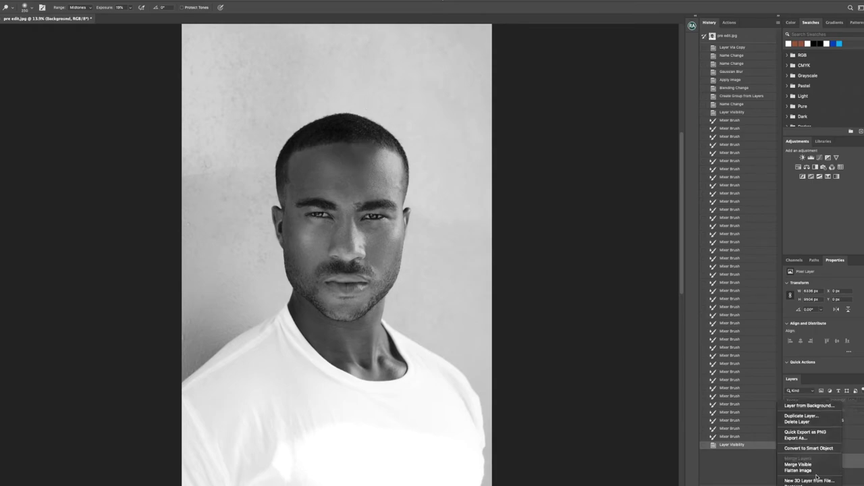
{"action": "left_click", "coordinate": [813, 473]}
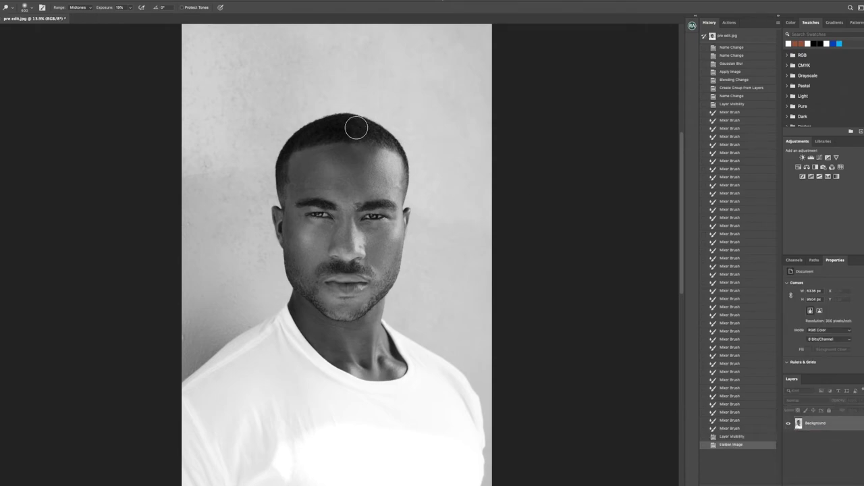
- Lighten the hair, the hairline and both eyebrows with the Dodge tool set to midtones
{"action": "mouse_move", "coordinate": [311, 134]}
{"action": "left_mouse_down"}
{"action": "mouse_move", "coordinate": [377, 135]}
{"action": "mouse_move", "coordinate": [321, 134]}
{"action": "mouse_move", "coordinate": [351, 131]}
{"action": "left_mouse_up"}
{"action": "left_click_drag", "start_coordinate": [351, 131], "coordinate": [405, 150]}
{"action": "mouse_move", "coordinate": [285, 163]}
{"action": "left_mouse_down"}
{"action": "mouse_move", "coordinate": [310, 138]}
{"action": "mouse_move", "coordinate": [288, 145]}
{"action": "mouse_move", "coordinate": [356, 147]}
{"action": "left_mouse_up"}
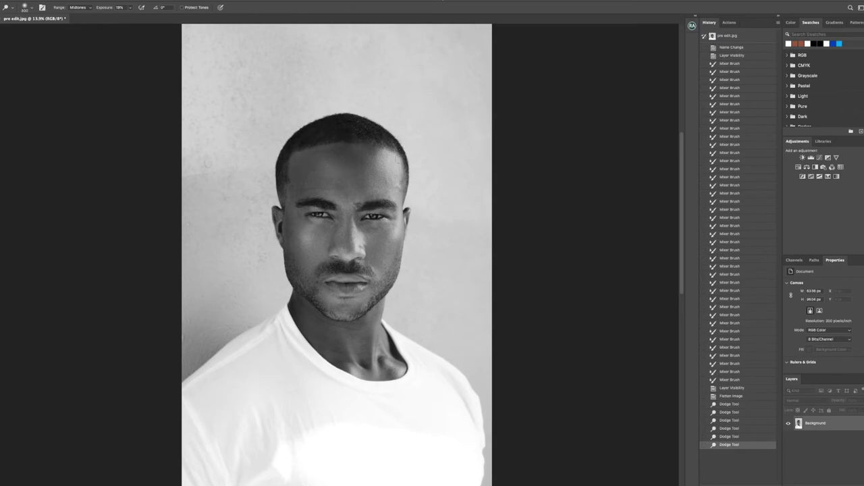
{"action": "mouse_move", "coordinate": [408, 157]}
{"action": "left_mouse_down"}
{"action": "mouse_move", "coordinate": [393, 138]}
{"action": "mouse_move", "coordinate": [405, 156]}
{"action": "left_mouse_up"}
{"action": "left_click_drag", "start_coordinate": [367, 207], "coordinate": [380, 204]}
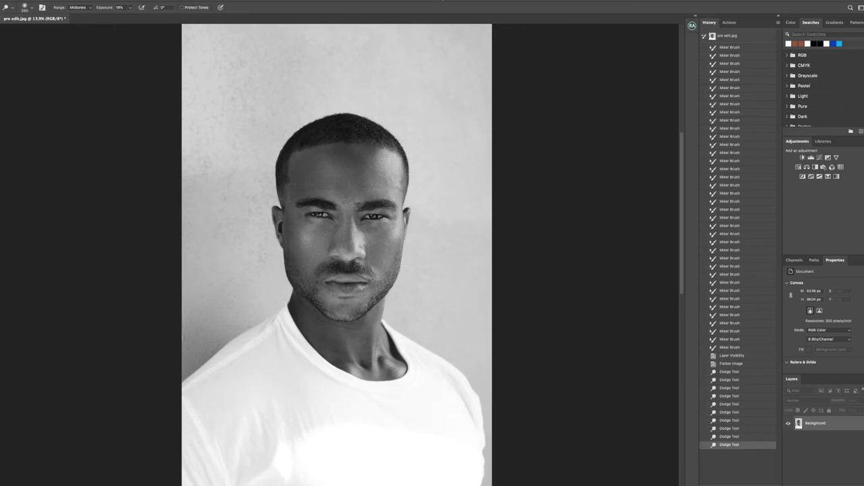
{"action": "left_click_drag", "start_coordinate": [311, 200], "coordinate": [327, 204]}
- Darken the neck shadows along the T-shirt collar with the Burn tool set to midtones
{"action": "right_click", "coordinate": [0, 157]}
{"action": "left_click", "coordinate": [18, 163]}
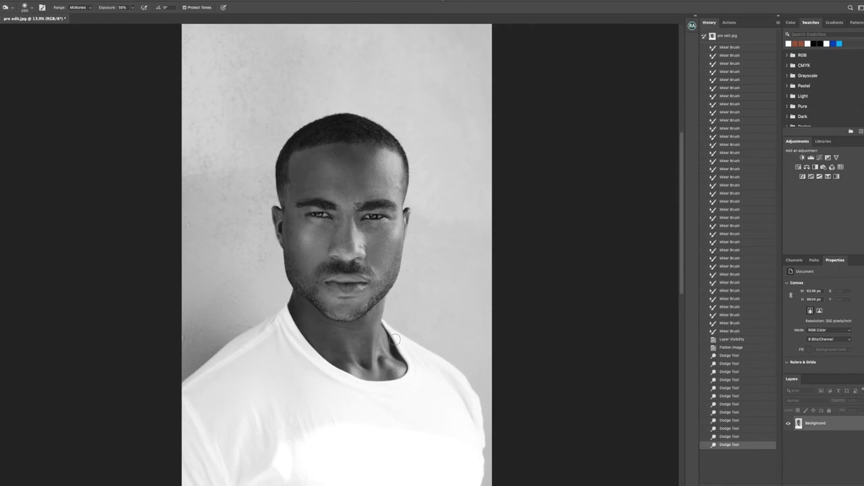
{"action": "left_click_drag", "start_coordinate": [392, 345], "coordinate": [414, 371]}
{"action": "mouse_move", "coordinate": [337, 382]}
{"action": "left_mouse_down"}
{"action": "mouse_move", "coordinate": [320, 356]}
{"action": "mouse_move", "coordinate": [400, 378]}
{"action": "mouse_move", "coordinate": [388, 335]}
{"action": "left_mouse_up"}
- Burn the hair edges at both temples and down the sideburns
{"action": "key", "text": "bracketright"}
{"action": "left_click_drag", "start_coordinate": [281, 202], "coordinate": [283, 207]}
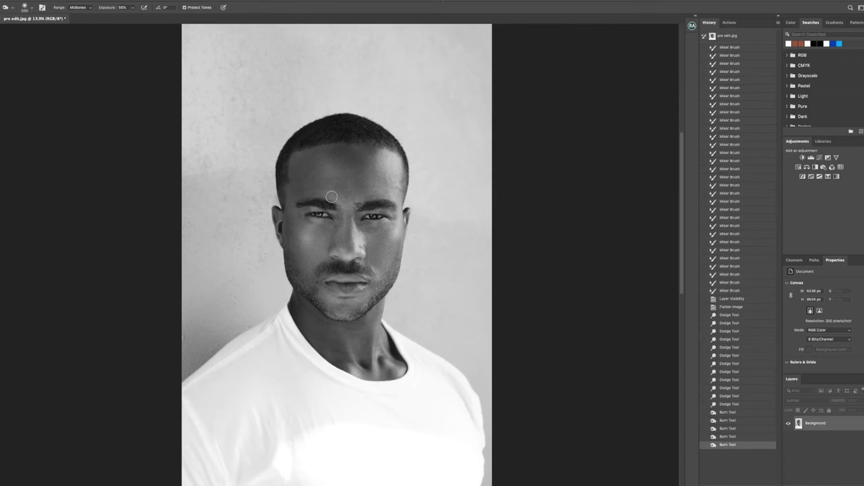
{"action": "mouse_move", "coordinate": [406, 183]}
{"action": "left_mouse_down"}
{"action": "mouse_move", "coordinate": [406, 194]}
{"action": "mouse_move", "coordinate": [405, 168]}
{"action": "mouse_move", "coordinate": [406, 181]}
{"action": "left_mouse_up"}
{"action": "left_click_drag", "start_coordinate": [405, 183], "coordinate": [407, 169]}
{"action": "left_click_drag", "start_coordinate": [407, 169], "coordinate": [407, 177]}
{"action": "mouse_move", "coordinate": [282, 201]}
{"action": "left_mouse_down"}
{"action": "mouse_move", "coordinate": [282, 228]}
{"action": "mouse_move", "coordinate": [283, 215]}
{"action": "mouse_move", "coordinate": [353, 215]}
{"action": "mouse_move", "coordinate": [285, 226]}
{"action": "left_mouse_up"}
{"action": "key", "text": "bracketleft"}
{"action": "key", "text": "bracketleft"}
{"action": "key", "text": "bracketleft"}
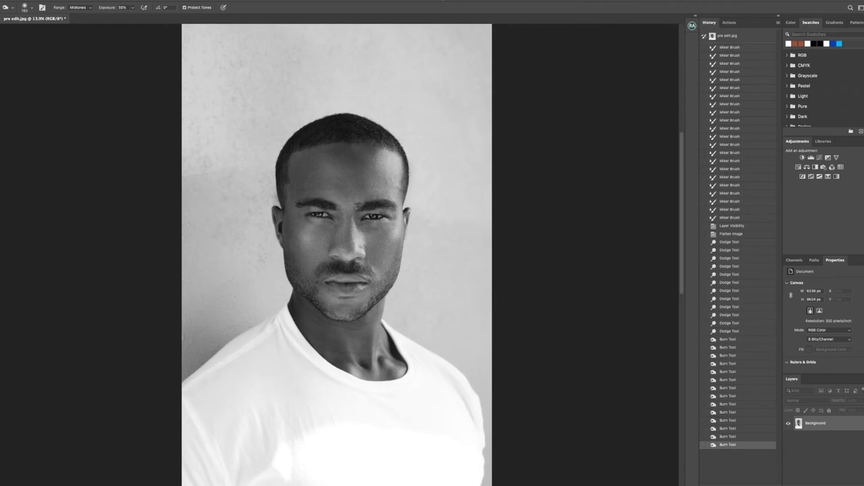
- Lighten both ears and the eye areas with a smaller Dodge tool brush
{"action": "right_click", "coordinate": [0, 157]}
{"action": "left_click", "coordinate": [19, 156]}
{"action": "left_click_drag", "start_coordinate": [407, 209], "coordinate": [407, 214]}
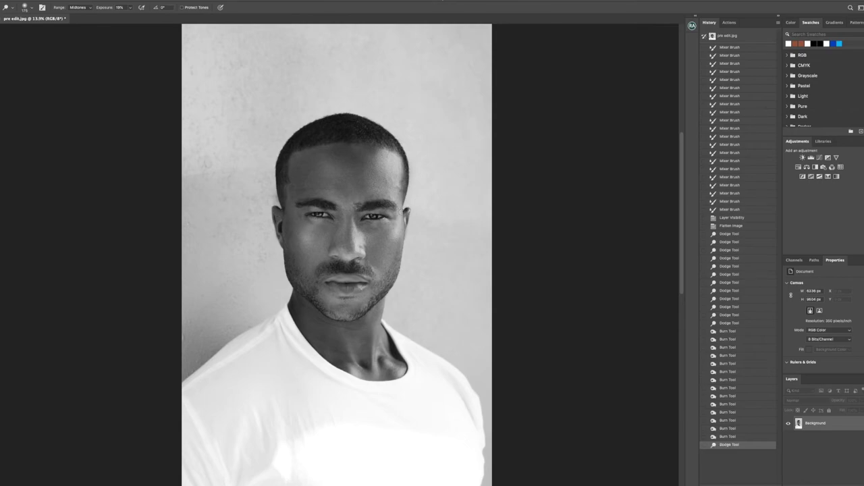
{"action": "key", "text": "bracketleft"}
{"action": "left_click", "coordinate": [320, 234]}
{"action": "left_click_drag", "start_coordinate": [281, 220], "coordinate": [280, 226]}
{"action": "left_click", "coordinate": [372, 217]}
{"action": "left_click", "coordinate": [373, 217]}
- Dodge the bridge of the nose, the eyebrow on the image's right side and the mouth area with a larger brush
{"action": "key", "text": "]"}
{"action": "left_click", "coordinate": [357, 223]}
{"action": "left_click", "coordinate": [357, 222]}
{"action": "left_click", "coordinate": [358, 220]}
{"action": "left_click", "coordinate": [376, 206]}
{"action": "mouse_move", "coordinate": [346, 282]}
{"action": "left_mouse_down"}
{"action": "mouse_move", "coordinate": [328, 266]}
{"action": "mouse_move", "coordinate": [373, 275]}
{"action": "left_mouse_up"}
{"action": "left_click", "coordinate": [374, 276]}
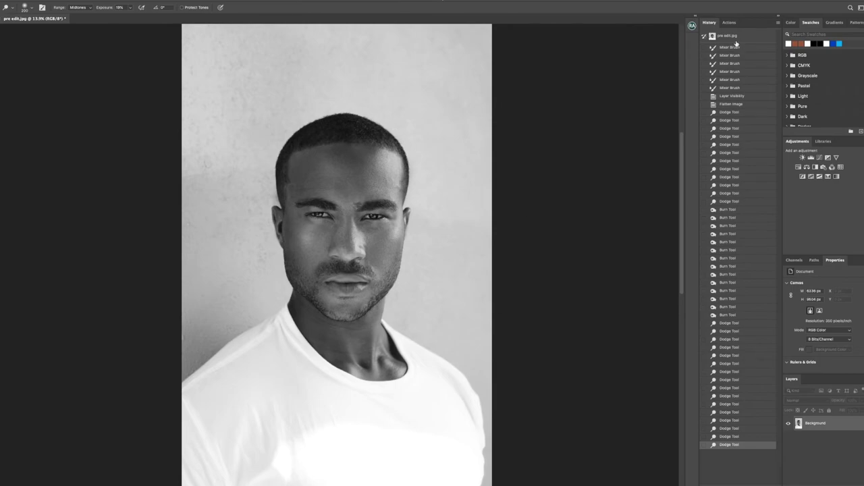
{"action": "key", "text": "z"}
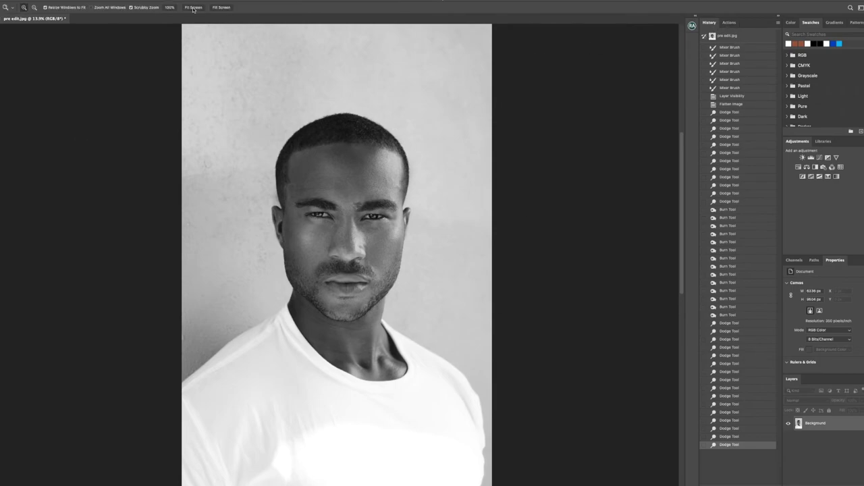
{"action": "left_click_drag", "start_coordinate": [399, 188], "coordinate": [390, 188]}
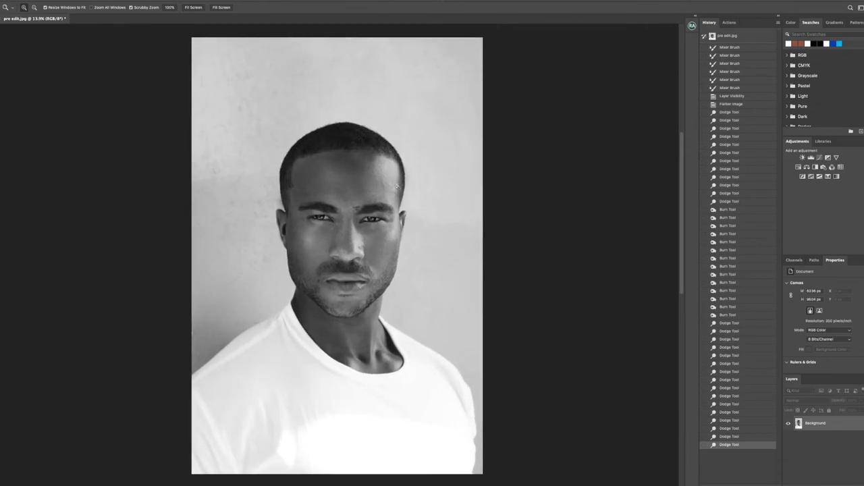
{"action": "left_click", "coordinate": [200, 9]}
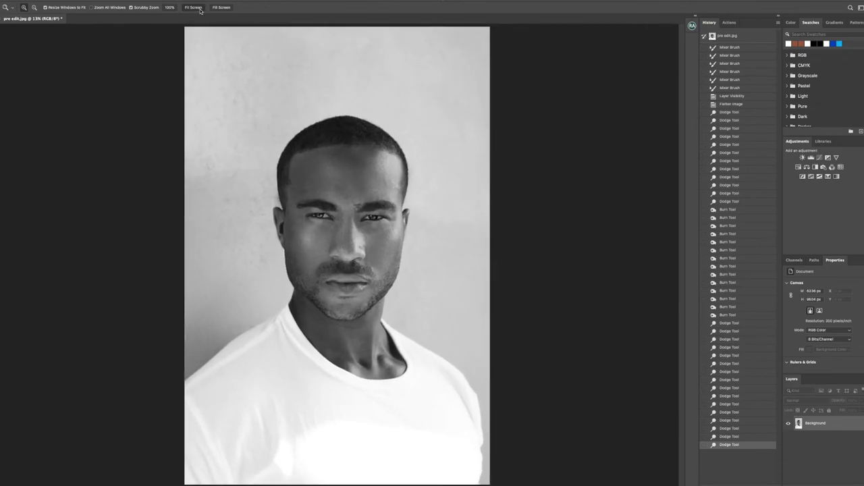
- Try a tight 5:7 crop around the head and chest, and revert to the last dodge state
{"action": "key", "text": "c"}
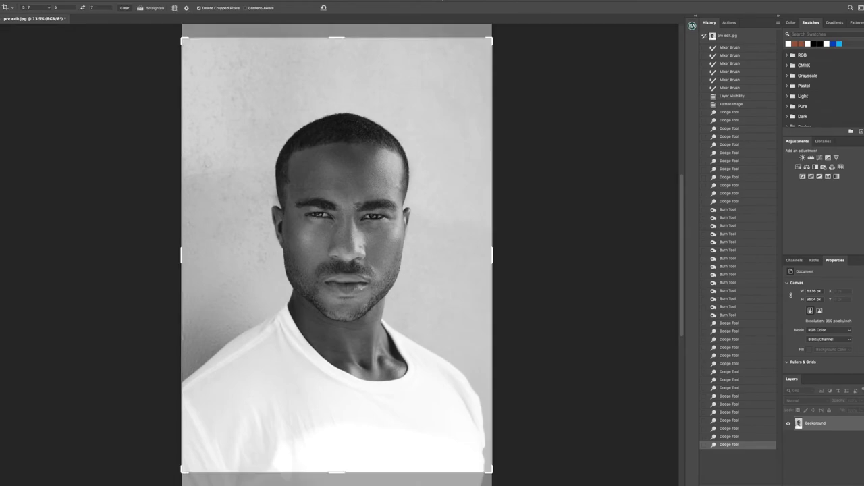
{"action": "left_click_drag", "start_coordinate": [322, 120], "coordinate": [322, 105]}
{"action": "left_click_drag", "start_coordinate": [336, 38], "coordinate": [333, 57]}
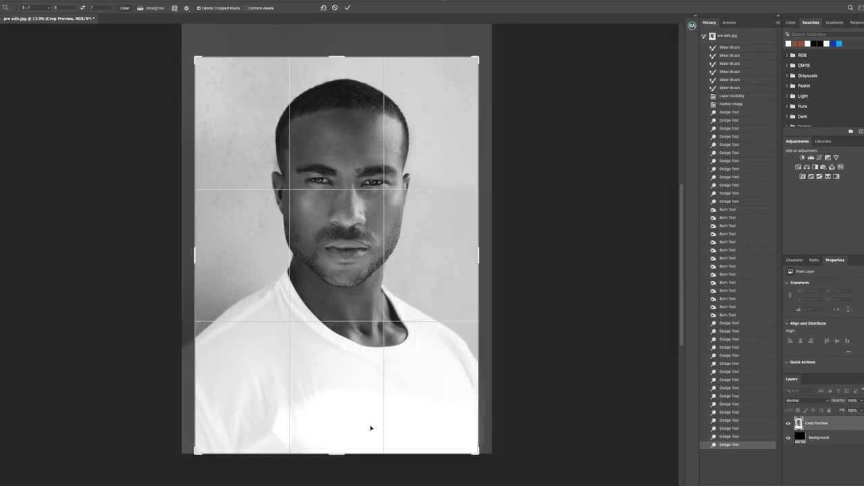
{"action": "left_click_drag", "start_coordinate": [339, 455], "coordinate": [341, 439]}
{"action": "left_click_drag", "start_coordinate": [347, 317], "coordinate": [343, 306]}
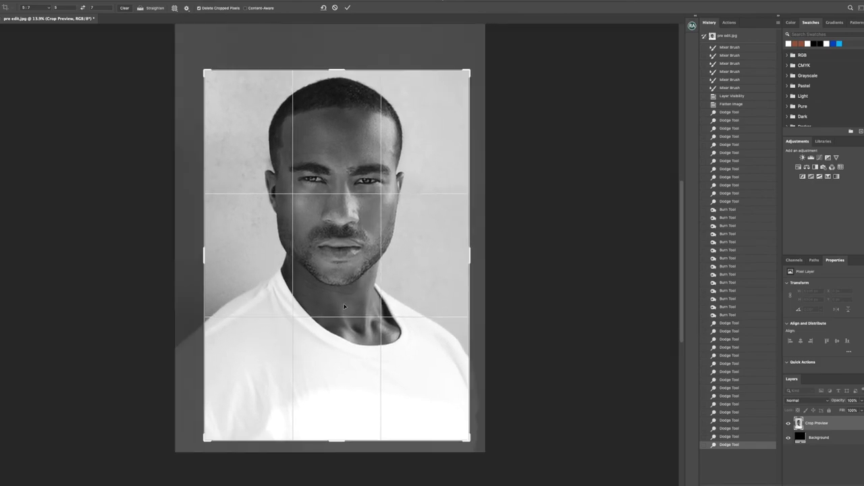
{"action": "left_click", "coordinate": [1, 36]}
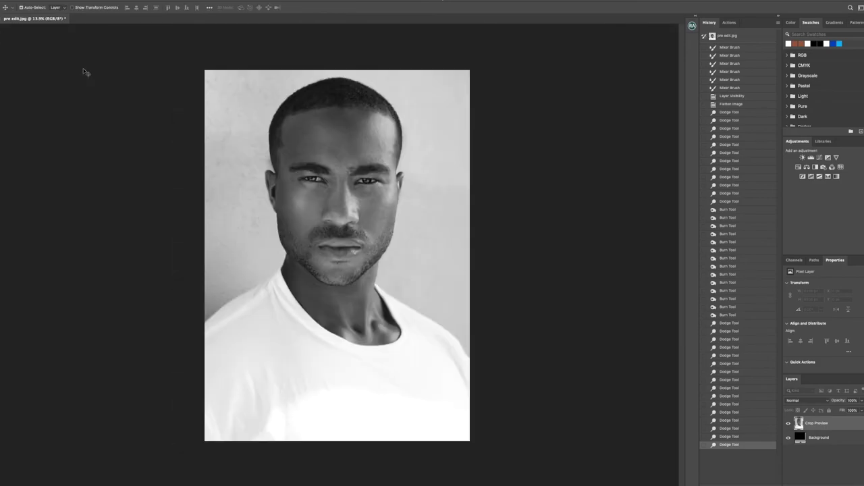
{"action": "left_click", "coordinate": [736, 443]}
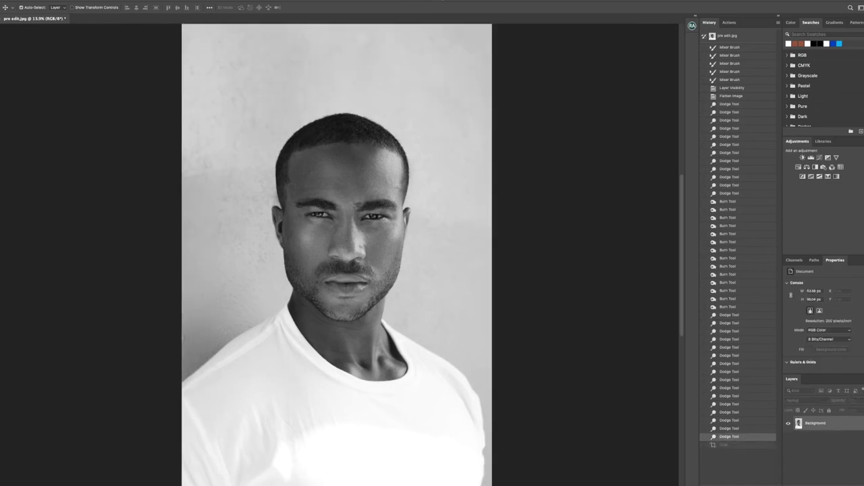
- Crop the portrait to a 5:7 ratio around the head, shoulders and upper chest, trimming the wall above and the shirt below
{"action": "key", "text": "c"}
{"action": "mouse_move", "coordinate": [368, 183]}
{"action": "left_mouse_down"}
{"action": "mouse_move", "coordinate": [366, 157]}
{"action": "mouse_move", "coordinate": [368, 168]}
{"action": "left_mouse_up"}
{"action": "left_click_drag", "start_coordinate": [343, 39], "coordinate": [342, 65]}
{"action": "left_click_drag", "start_coordinate": [368, 140], "coordinate": [359, 140]}
{"action": "left_click_drag", "start_coordinate": [338, 66], "coordinate": [338, 59]}
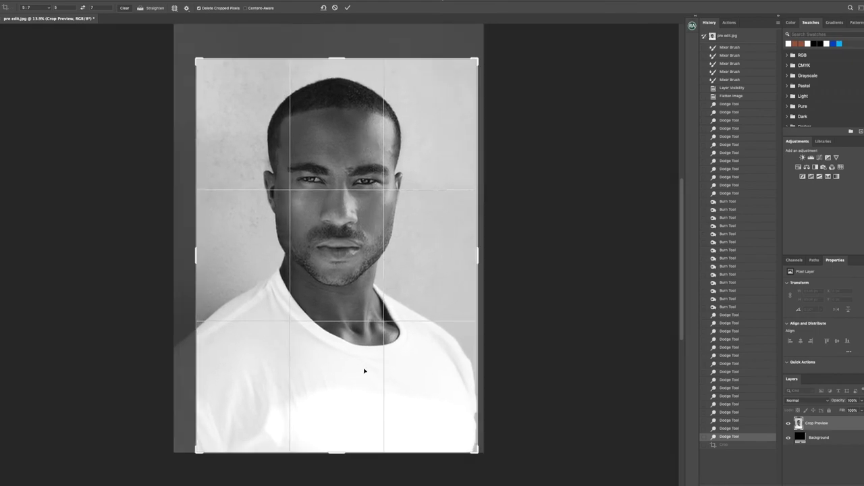
{"action": "left_click_drag", "start_coordinate": [341, 453], "coordinate": [342, 442]}
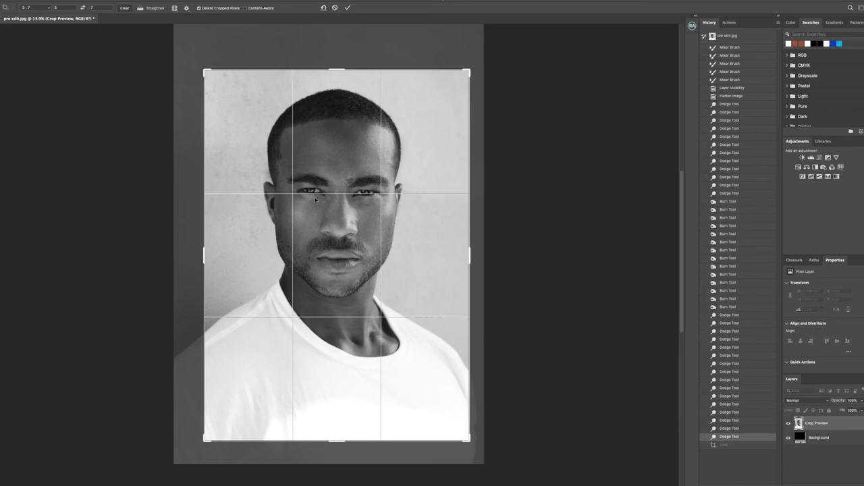
{"action": "left_click_drag", "start_coordinate": [338, 213], "coordinate": [339, 212]}
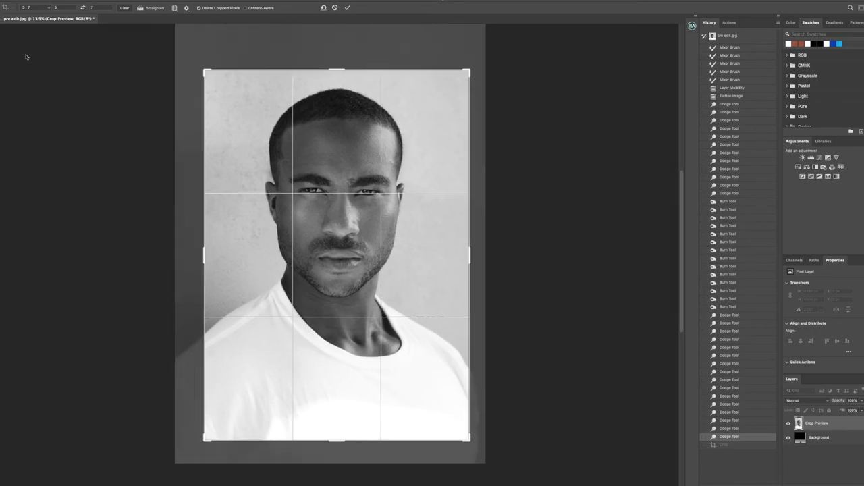
{"action": "left_click", "coordinate": [1, 31]}
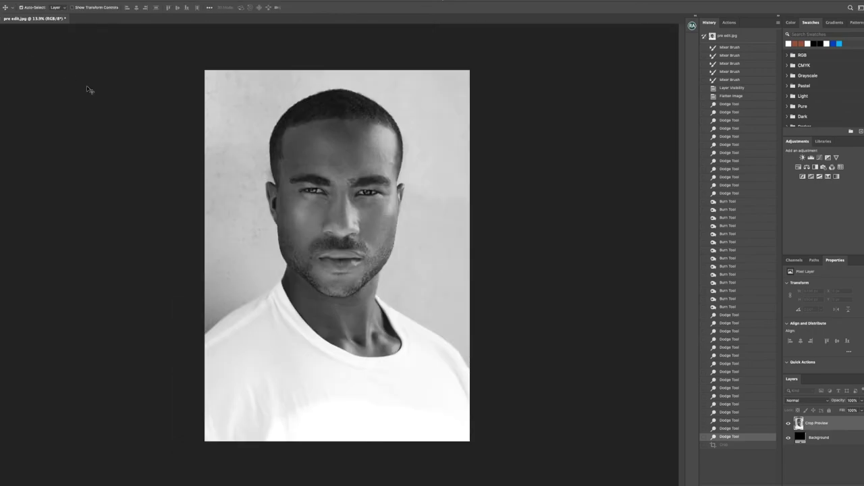
{"action": "key", "text": "z"}
{"action": "left_click", "coordinate": [192, 7]}
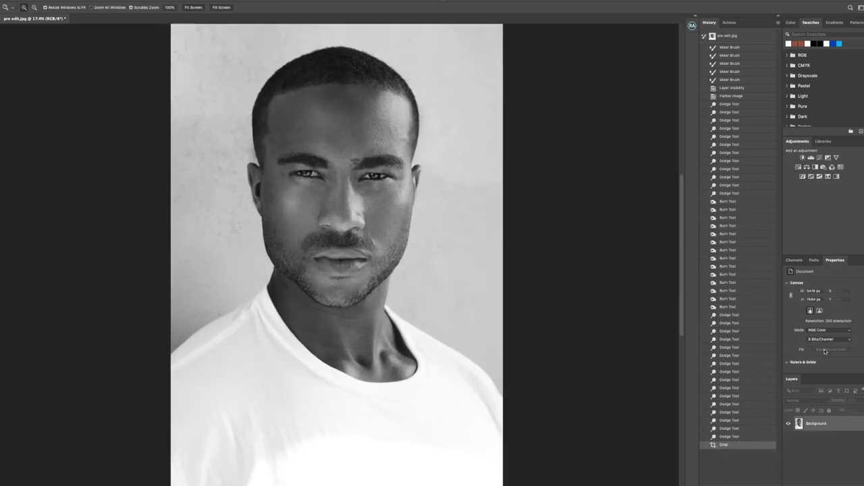
- Run the Even Skin Tones action from the PM Essentials set, accepting its orange-brown gradient map
{"action": "left_click", "coordinate": [731, 25]}
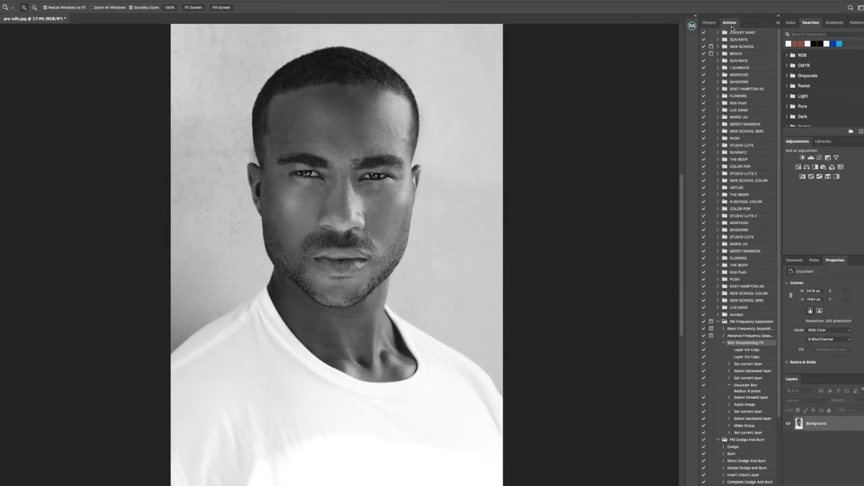
{"action": "left_click", "coordinate": [723, 343]}
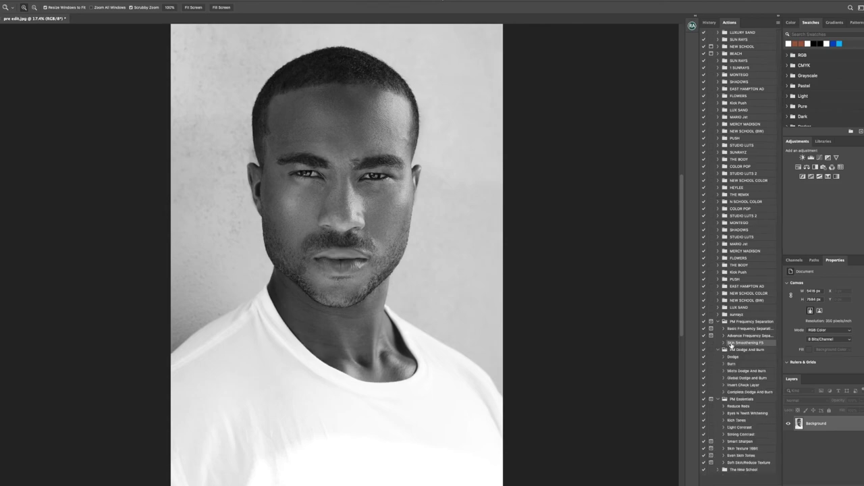
{"action": "left_click", "coordinate": [723, 455]}
{"action": "left_click", "coordinate": [744, 463]}
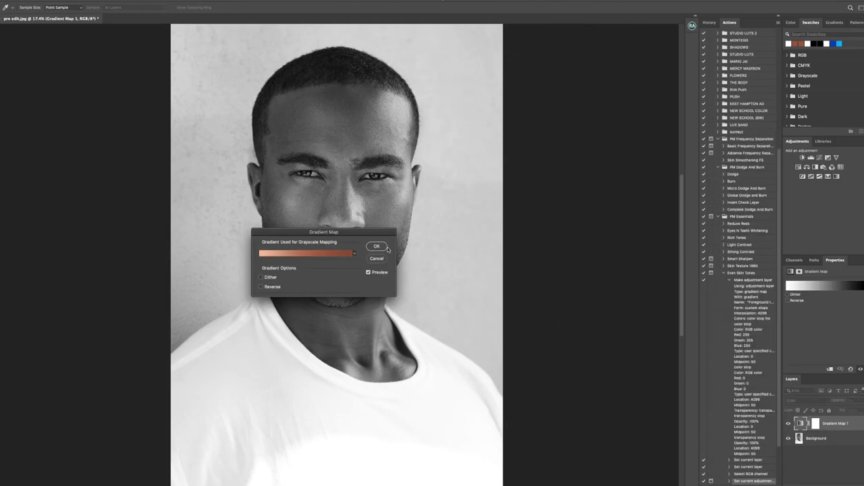
{"action": "left_click", "coordinate": [384, 247]}
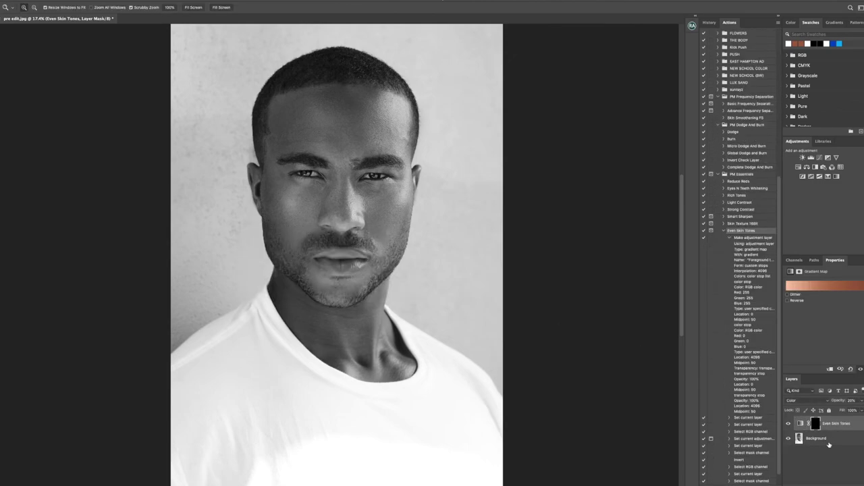
- Blend the portrait's tones on the Background layer with Mixer Brush strokes
{"action": "left_click", "coordinate": [829, 443]}
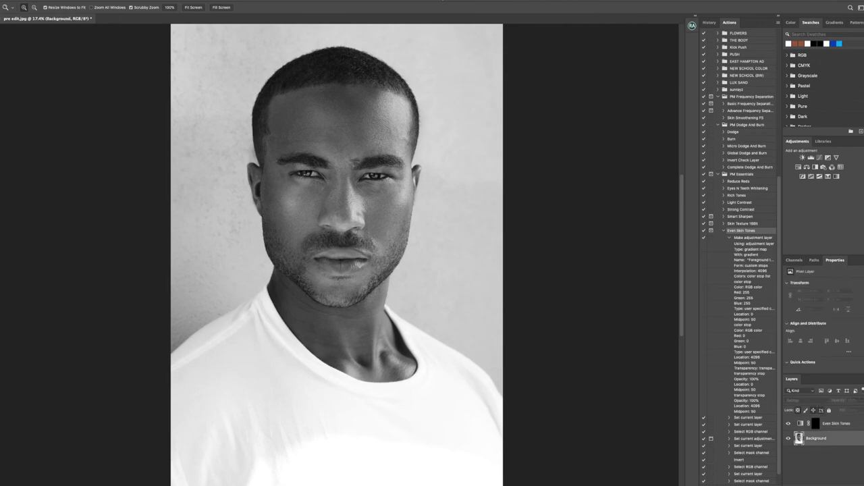
{"action": "key", "text": "b"}
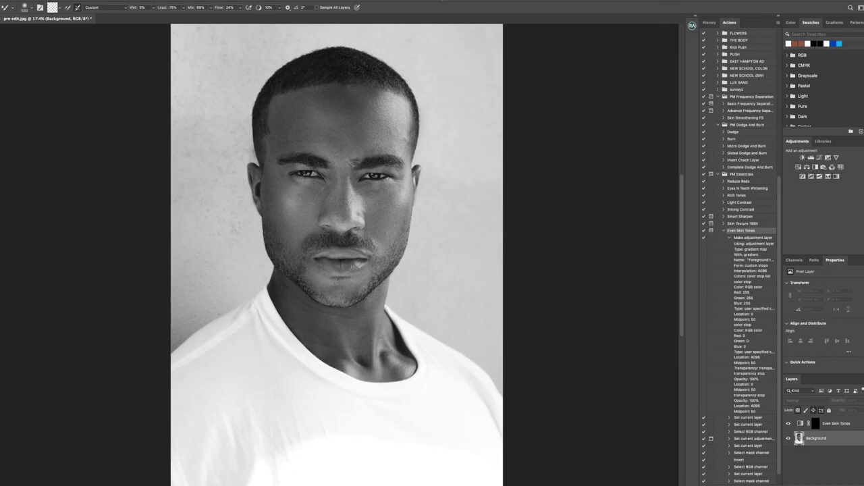
{"action": "key", "text": "z"}
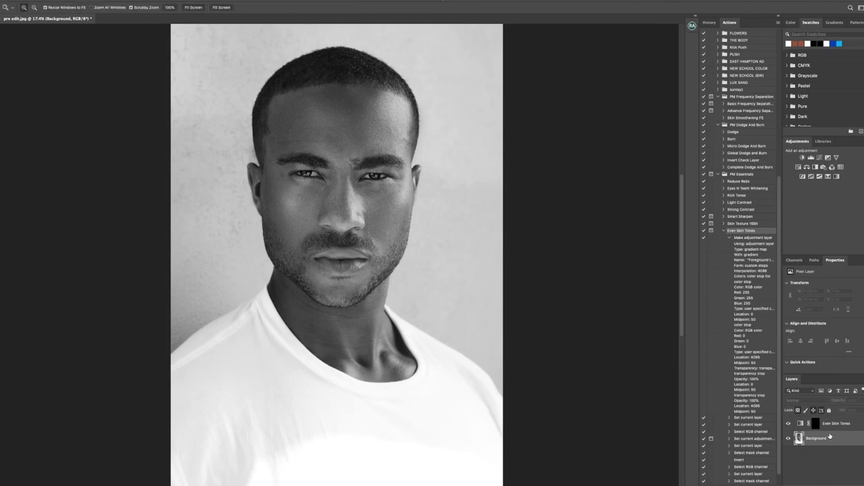
- Add a Brightness/Contrast adjustment layer directly above the Background and raise its contrast
{"action": "left_click", "coordinate": [802, 157]}
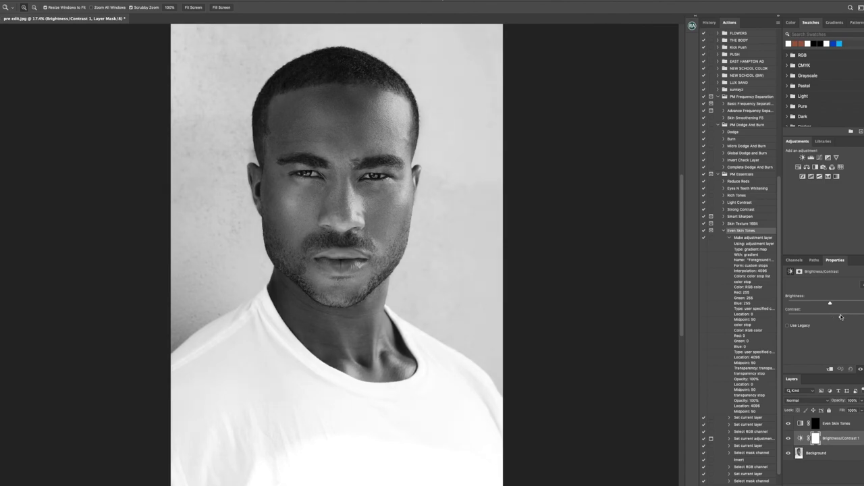
{"action": "left_click_drag", "start_coordinate": [833, 304], "coordinate": [832, 303]}
- Compare the original opening state of the portrait with the latest edited state in the history
{"action": "left_click", "coordinate": [709, 23]}
{"action": "left_click", "coordinate": [731, 39]}
{"action": "scroll", "coordinate": [396, 169], "scroll_direction": "down", "scroll_amount": 5}
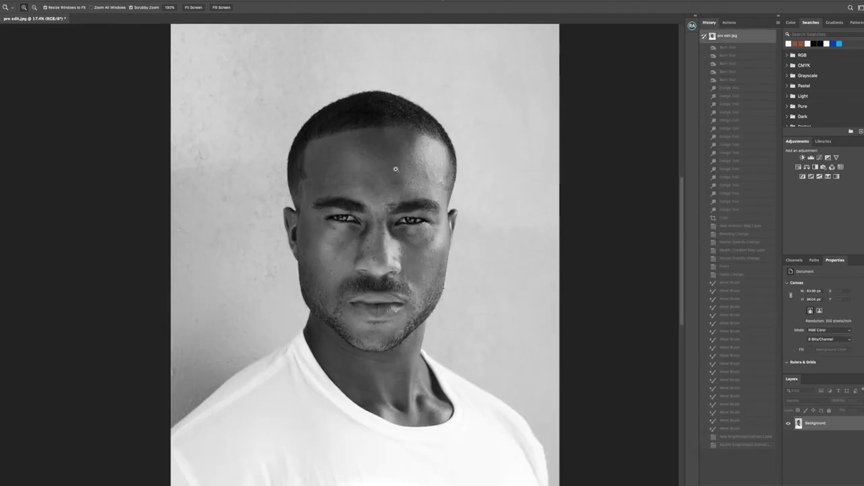
{"action": "scroll", "coordinate": [396, 170], "scroll_direction": "up", "scroll_amount": 1}
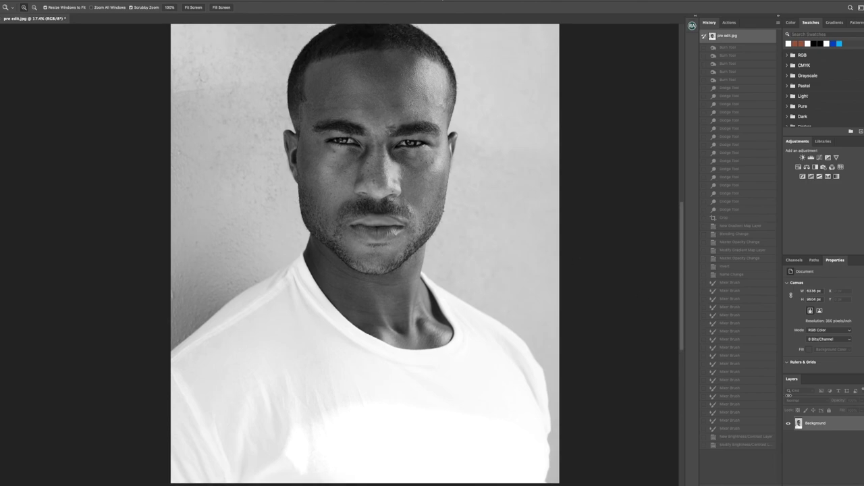
{"action": "left_click", "coordinate": [746, 446]}
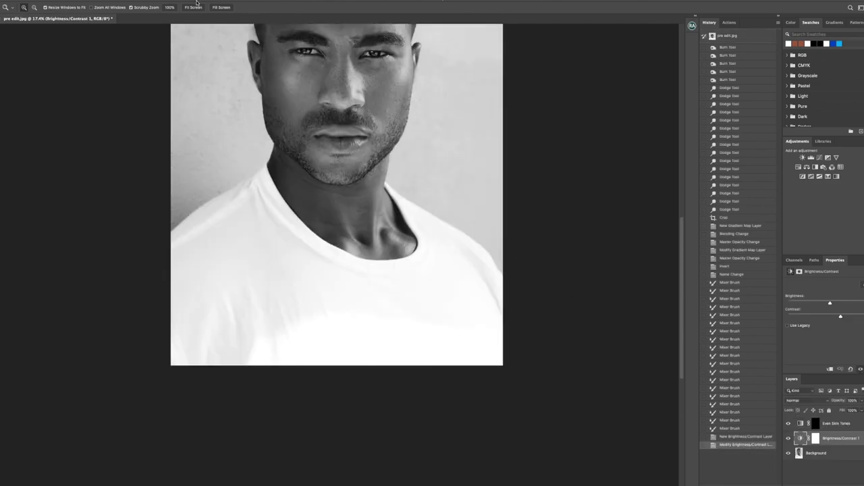
- Examine the retouched face up close and the finished portrait as a whole
{"action": "left_click", "coordinate": [194, 7]}
{"action": "left_click_drag", "start_coordinate": [345, 166], "coordinate": [371, 160]}
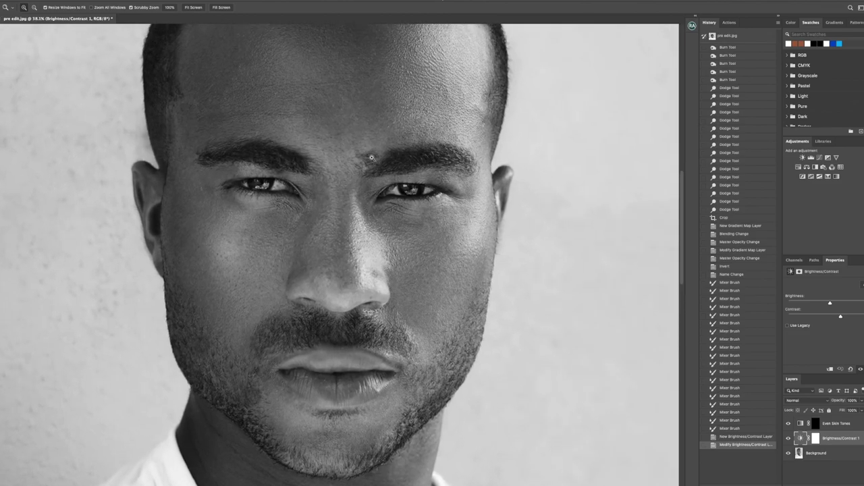
{"action": "left_click", "coordinate": [195, 9]}
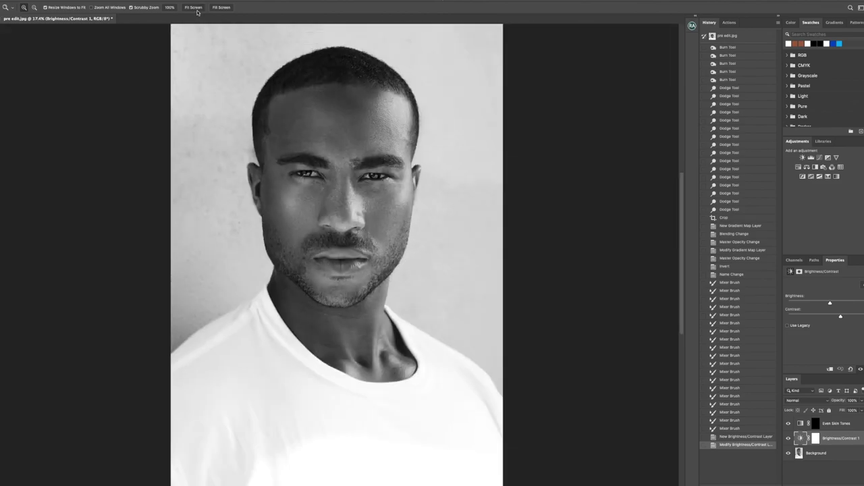
{"action": "left_click_drag", "start_coordinate": [321, 118], "coordinate": [336, 112]}
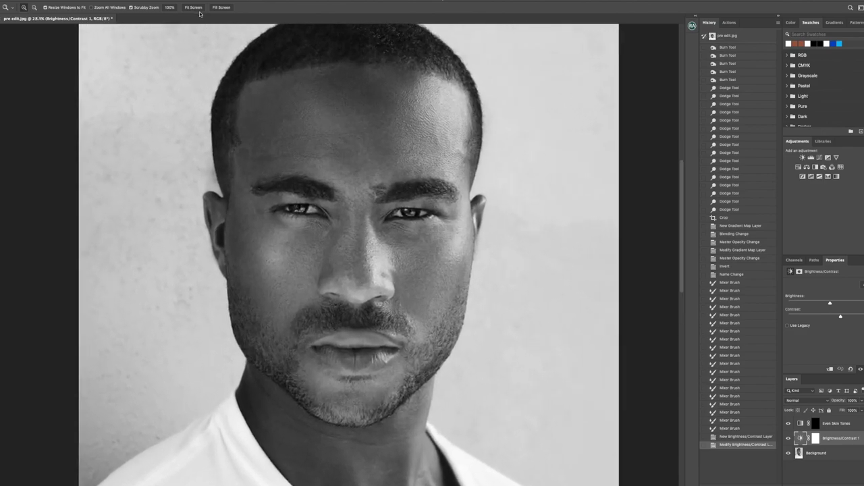
{"action": "left_click", "coordinate": [194, 7]}
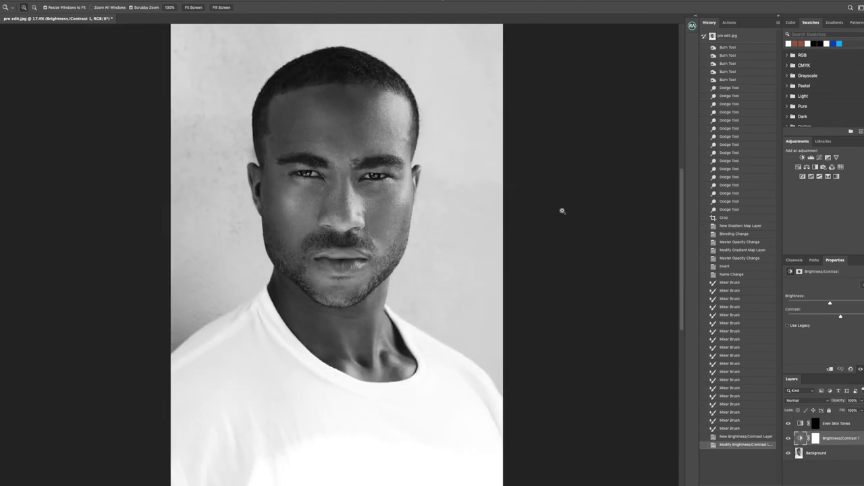